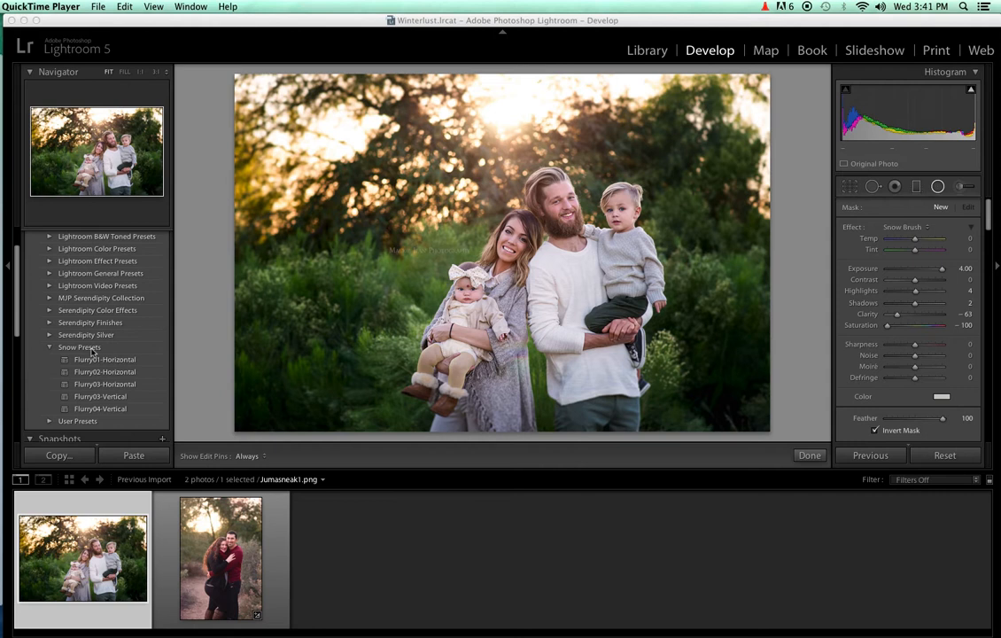
Step: Show the presets folder from the Lightroom preferences, locate the Develop Presets folder, and close both windows
click(66, 21)
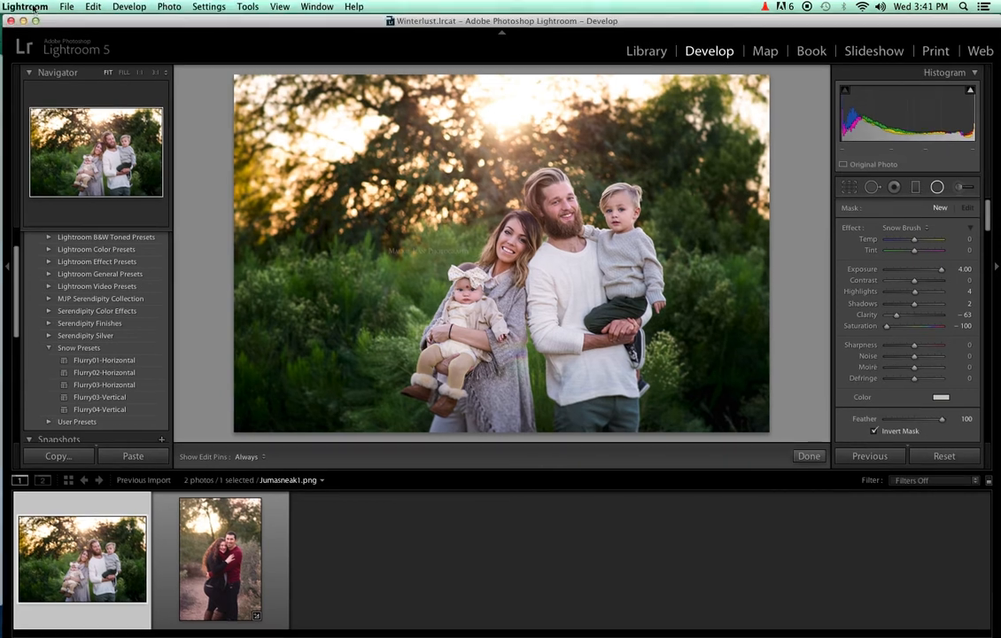
click(32, 9)
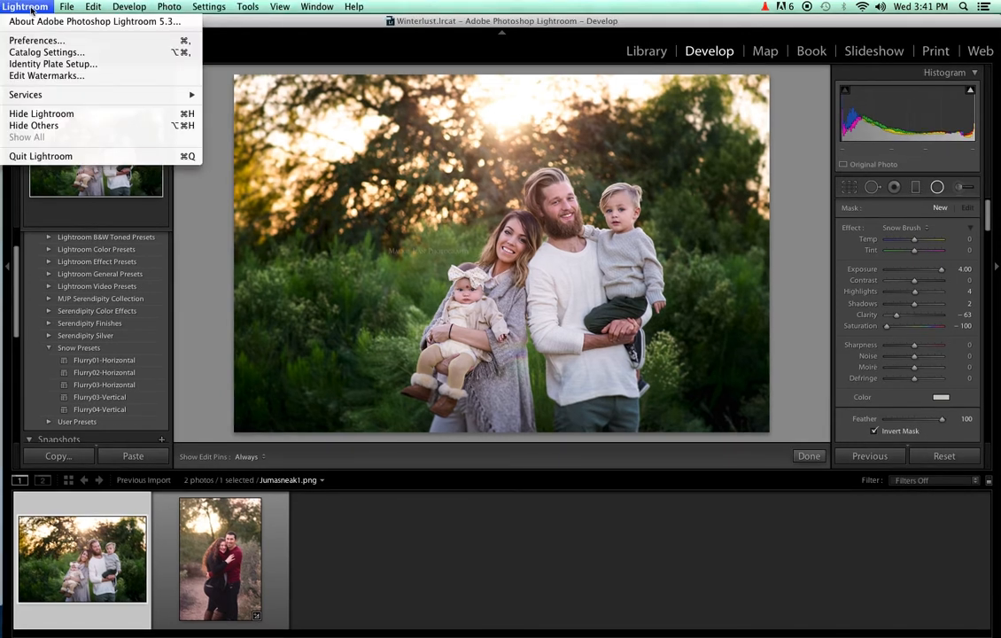
click(69, 42)
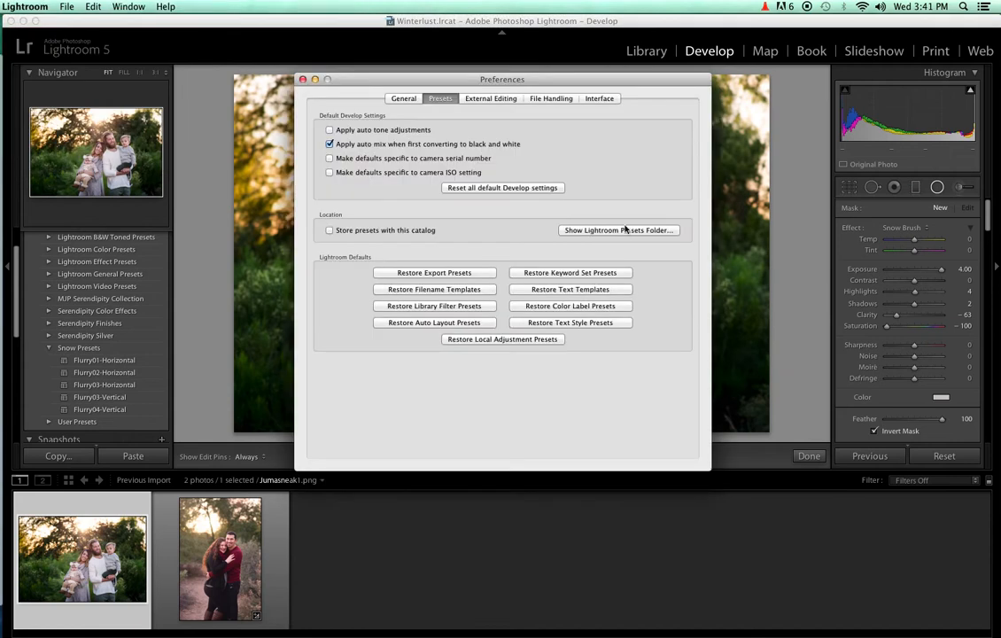
click(624, 230)
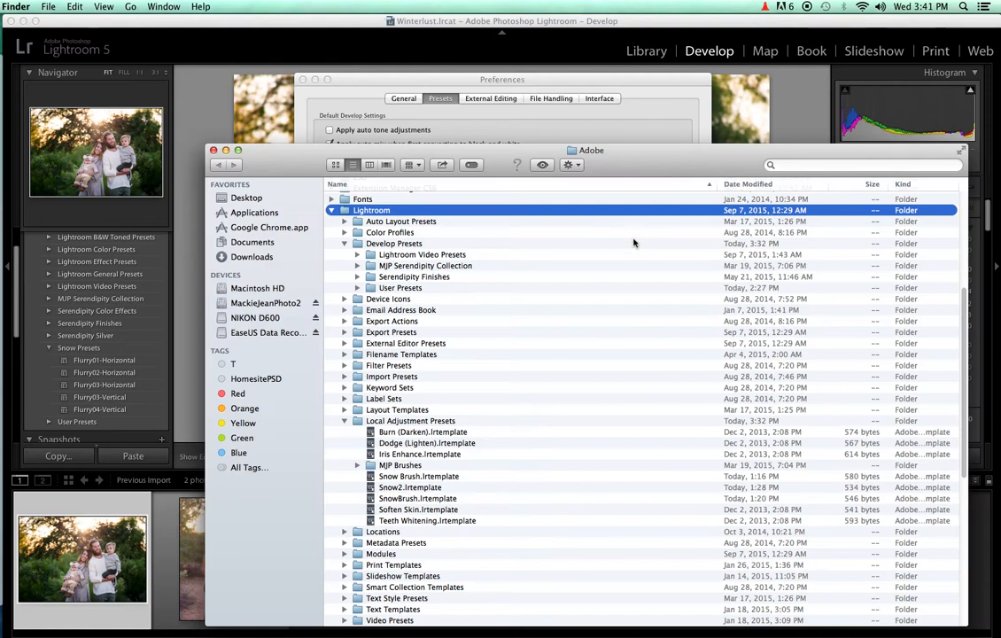
click(411, 249)
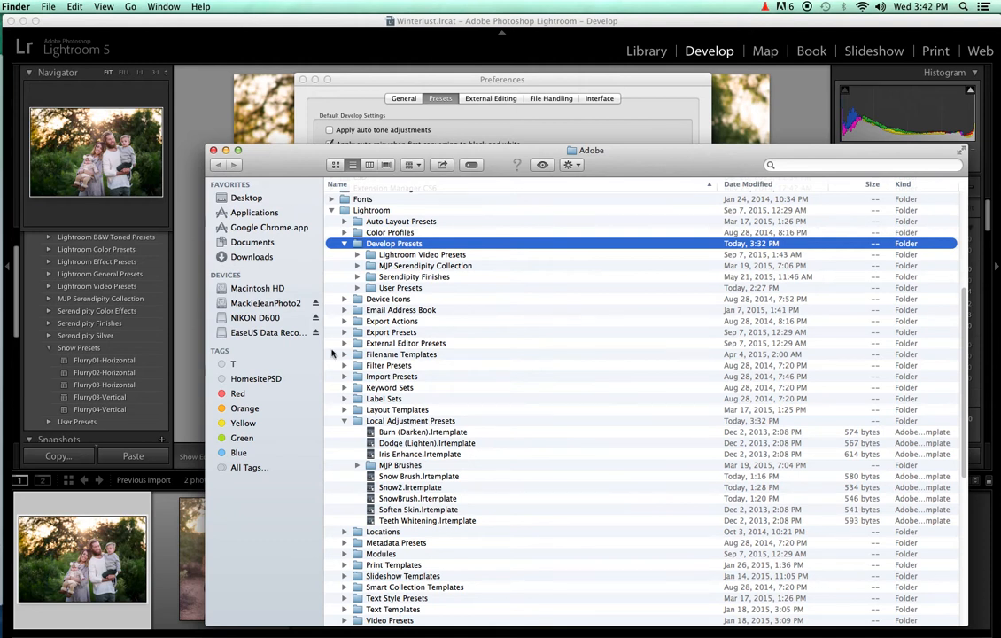
click(212, 151)
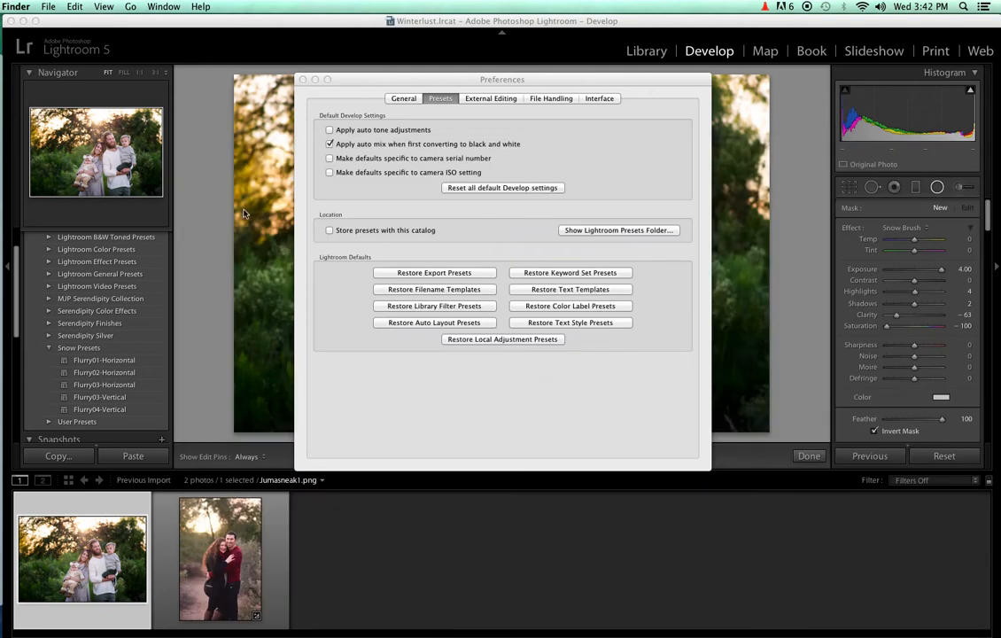
click(303, 79)
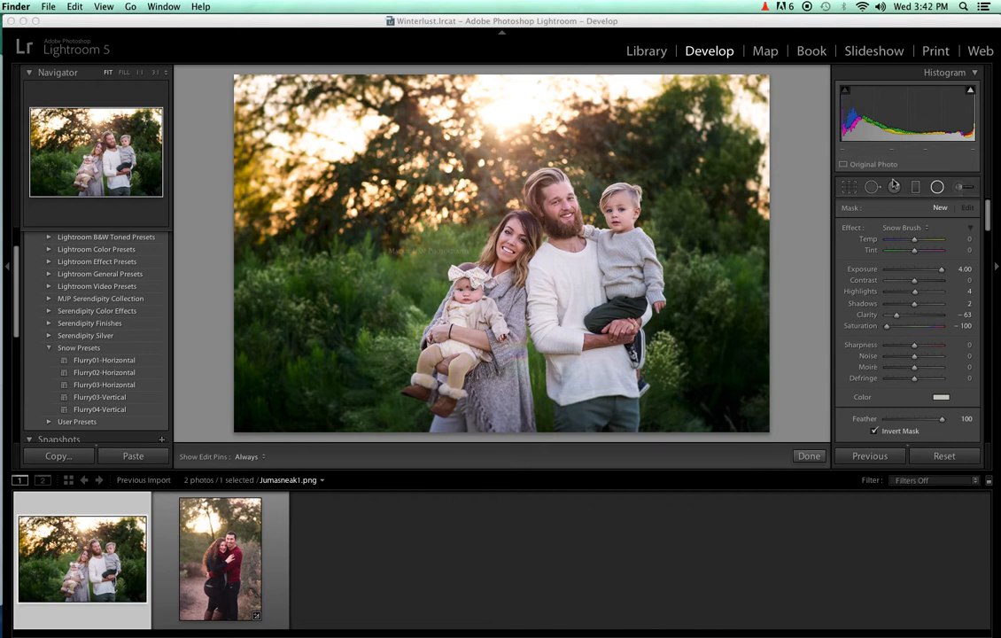
Step: Activate the Adjustment Brush and look through its list of effect presets
click(959, 189)
click(956, 187)
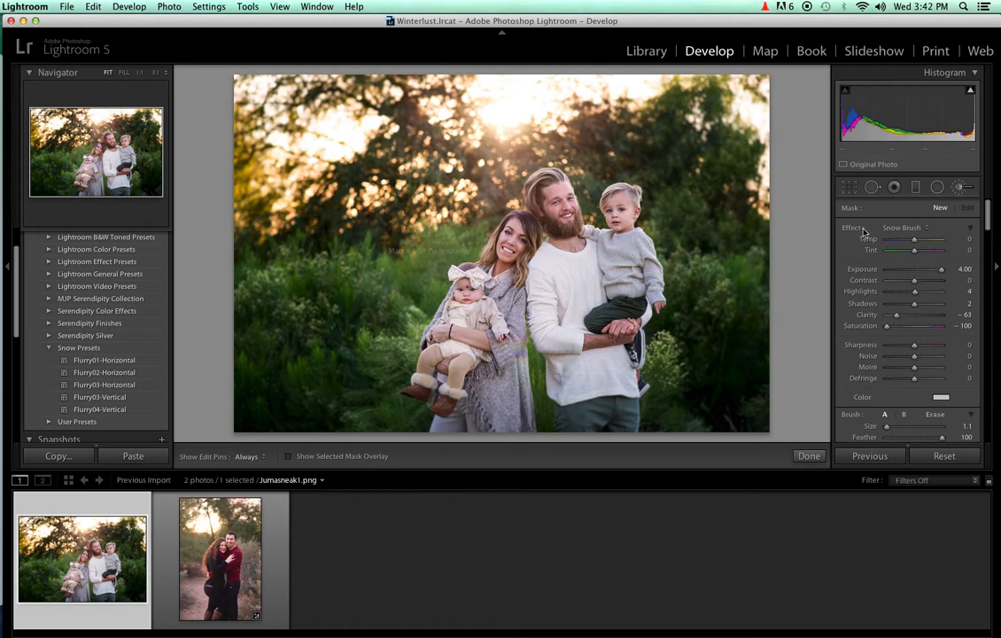
click(913, 229)
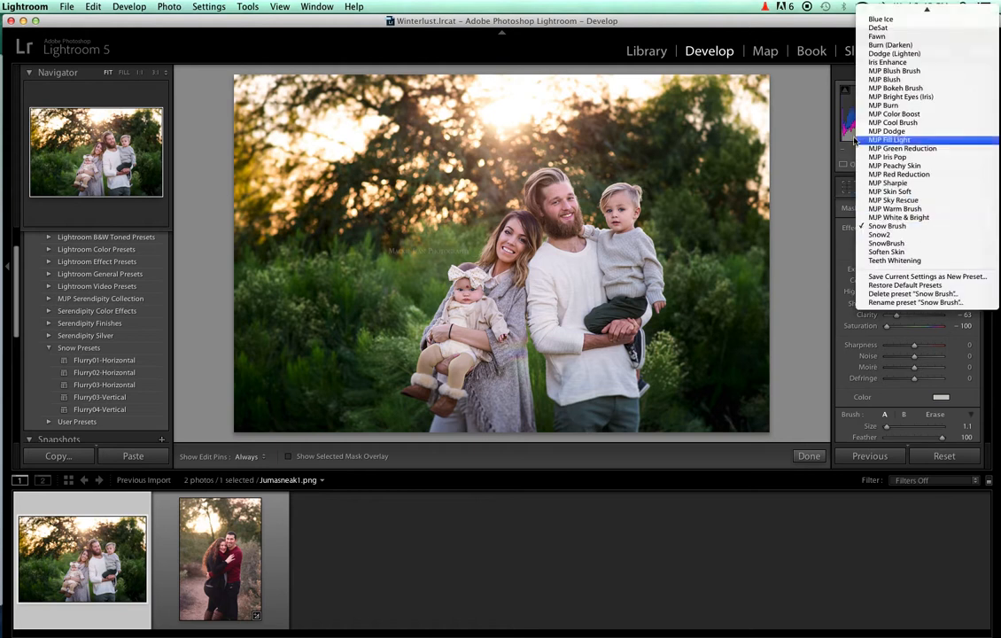
click(831, 148)
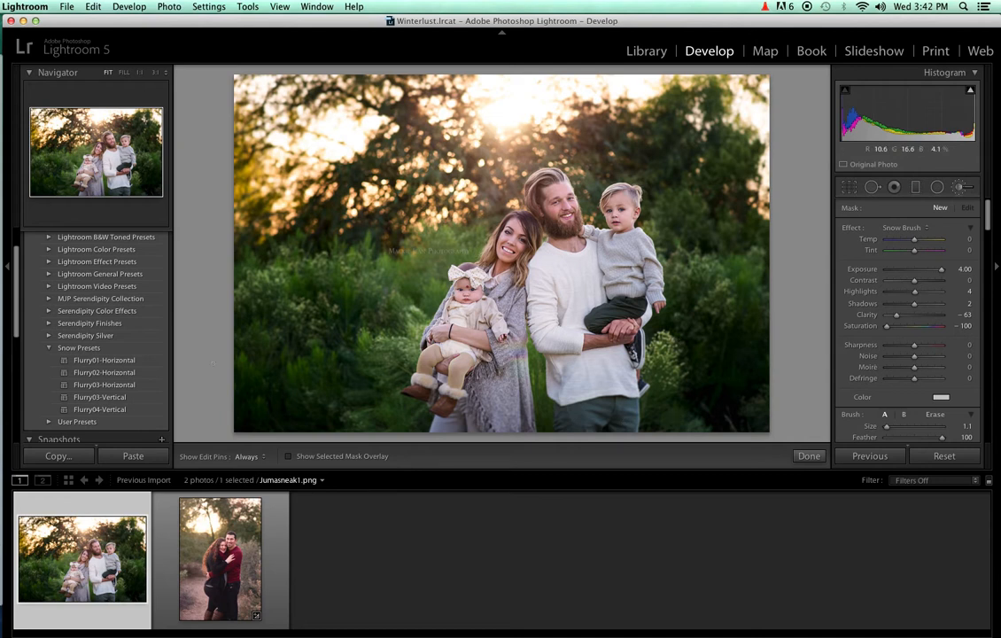
Step: Apply the Flurry01-Horizontal snow preset to the family photo
click(132, 362)
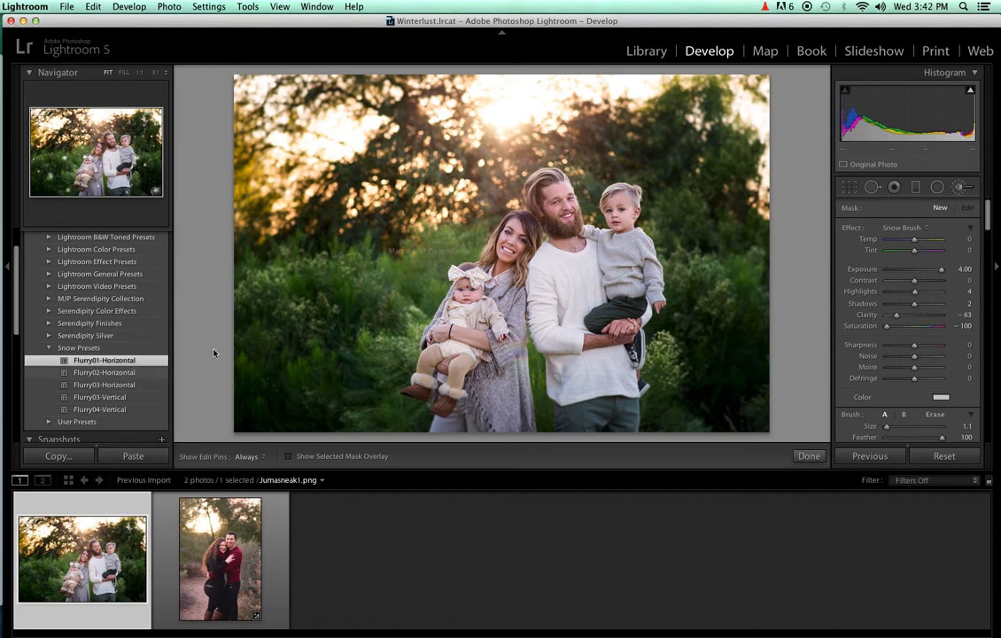
click(131, 361)
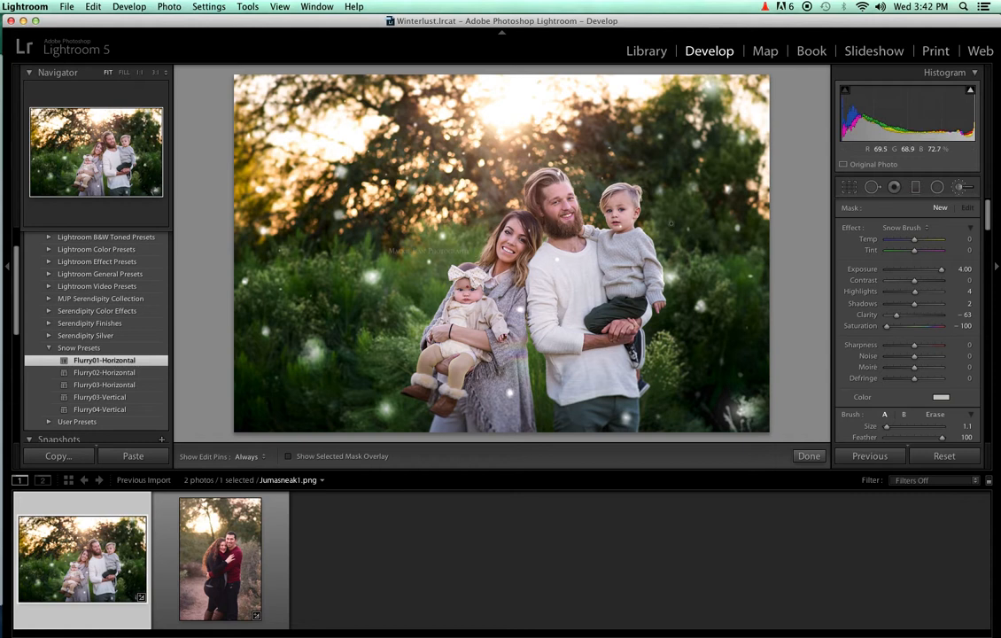
Step: Delete the Radial Filter snowflake that falls on the little boy's face
click(937, 188)
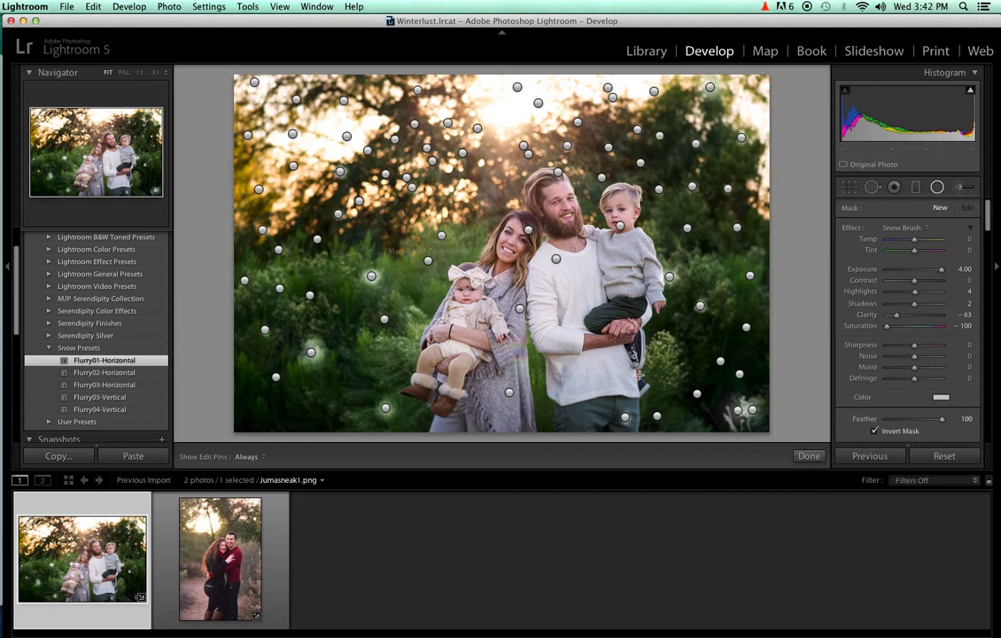
click(620, 225)
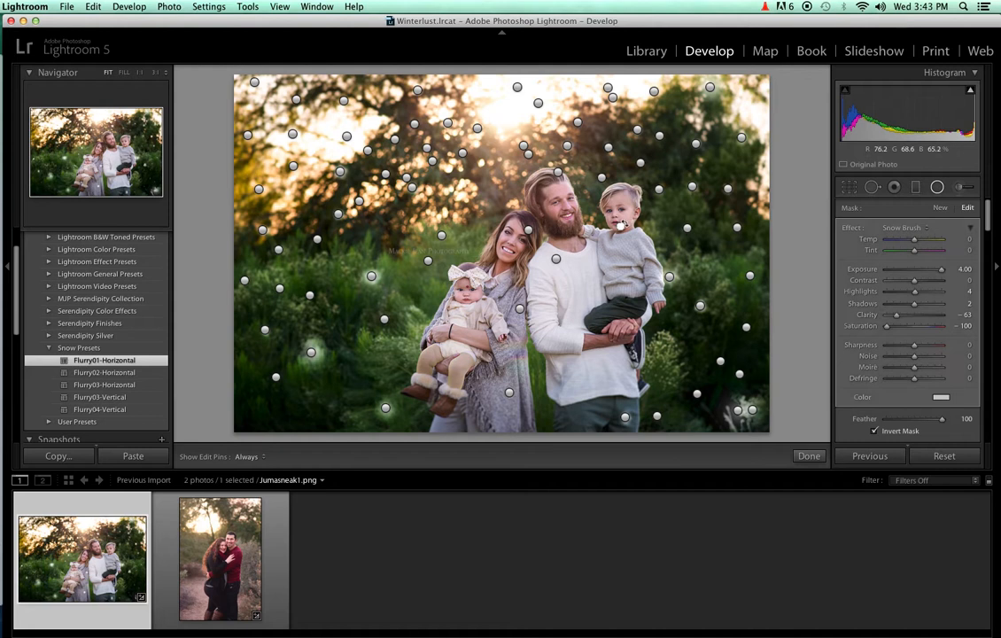
key(Delete)
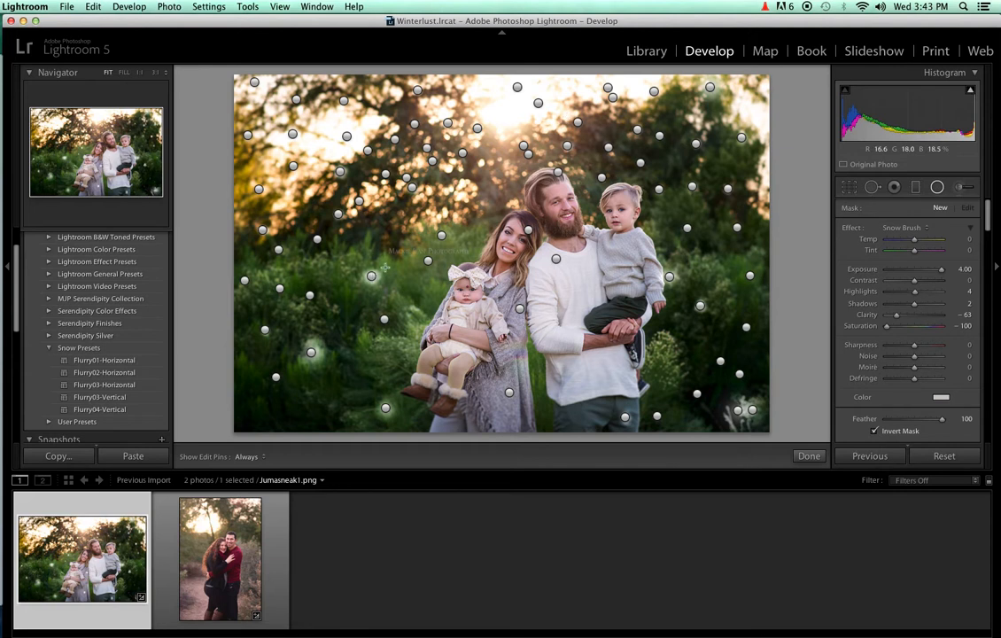
Step: Select the large snowflake's pin in the foliage beside the baby to inspect its Radial Filter settings, and leave the tool
click(371, 275)
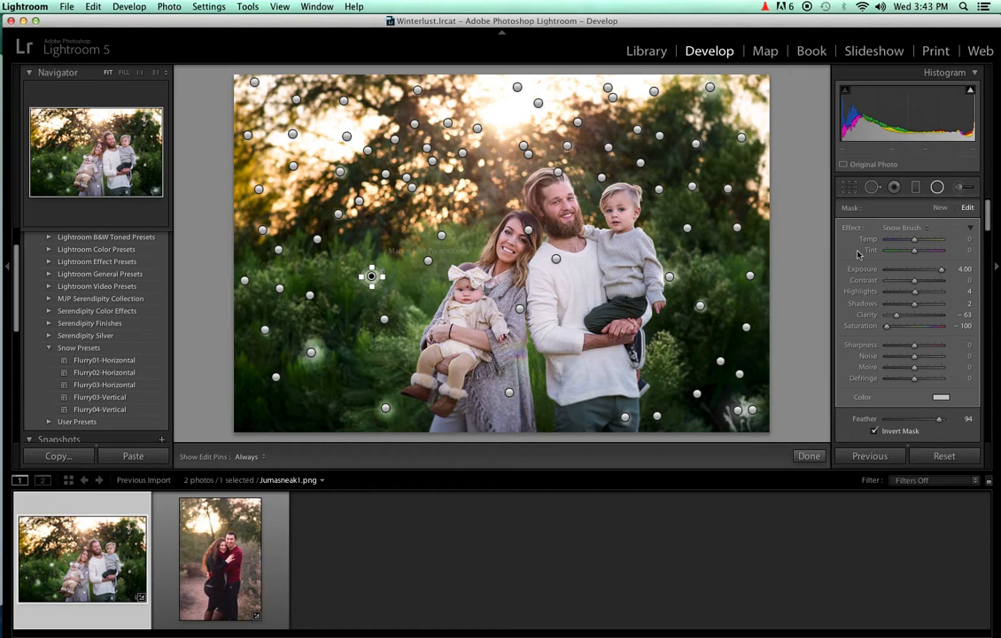
key(h)
click(944, 207)
click(959, 187)
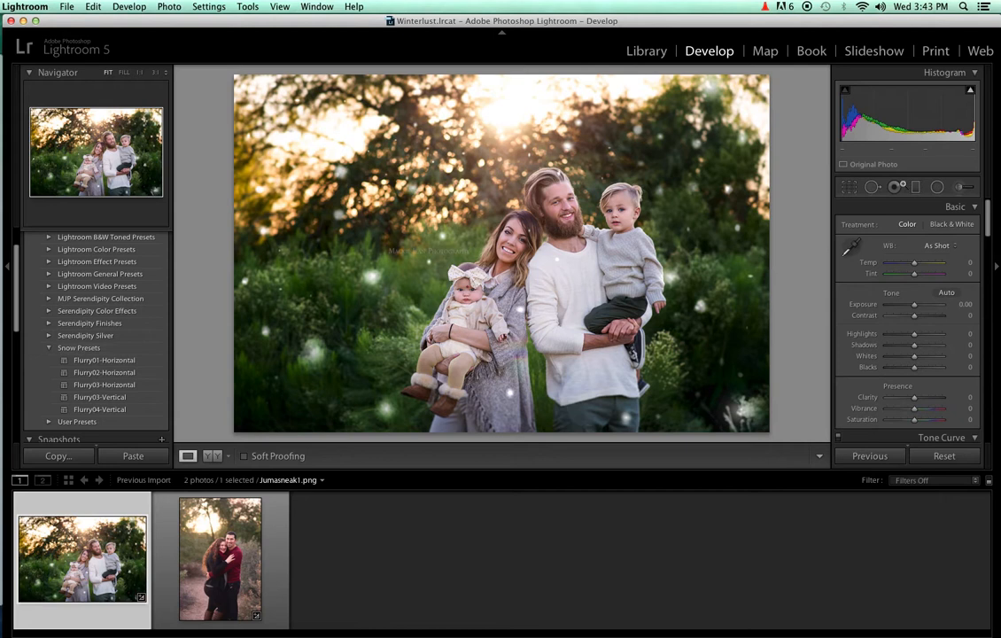
Step: Activate the Adjustment Brush with the DeSat effect preset
click(960, 189)
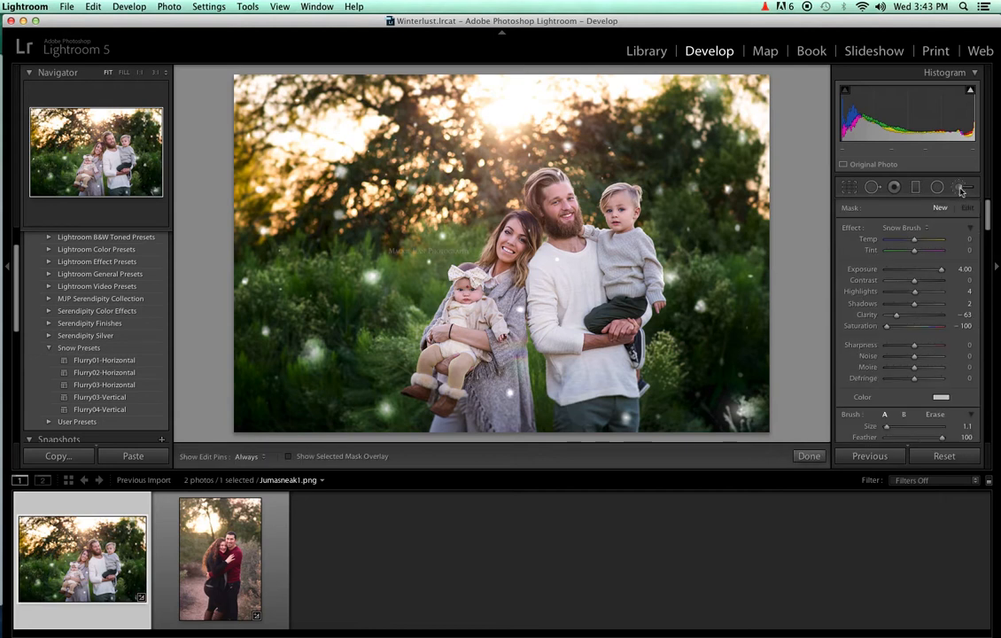
click(905, 228)
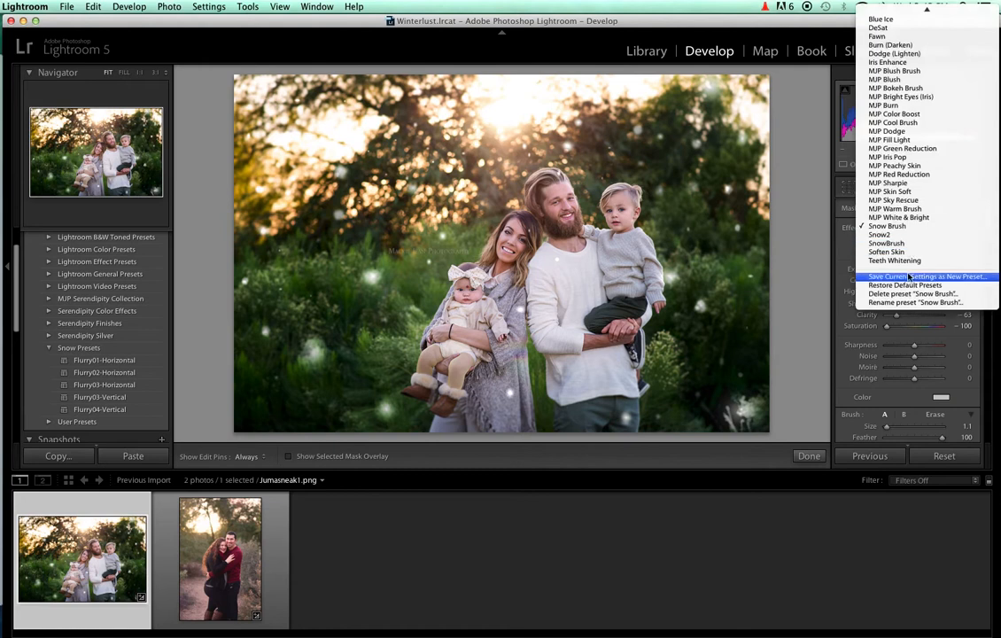
click(932, 47)
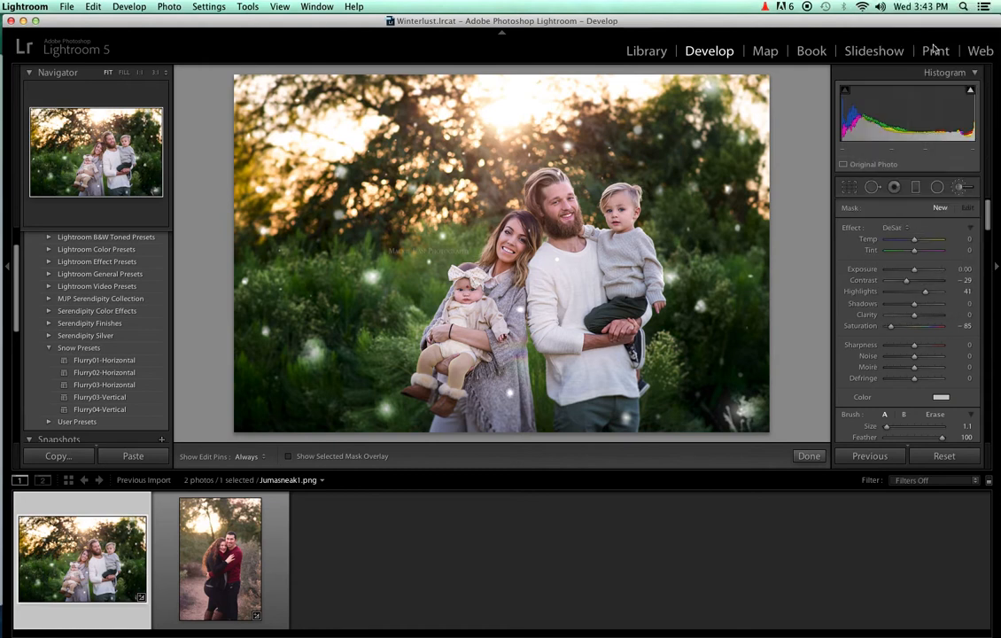
click(958, 187)
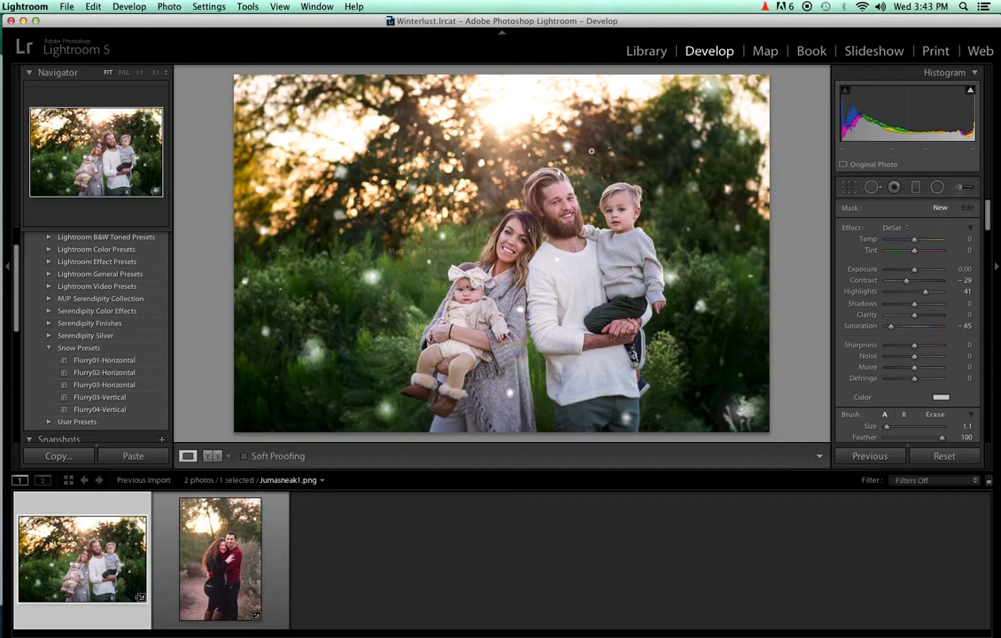
click(961, 188)
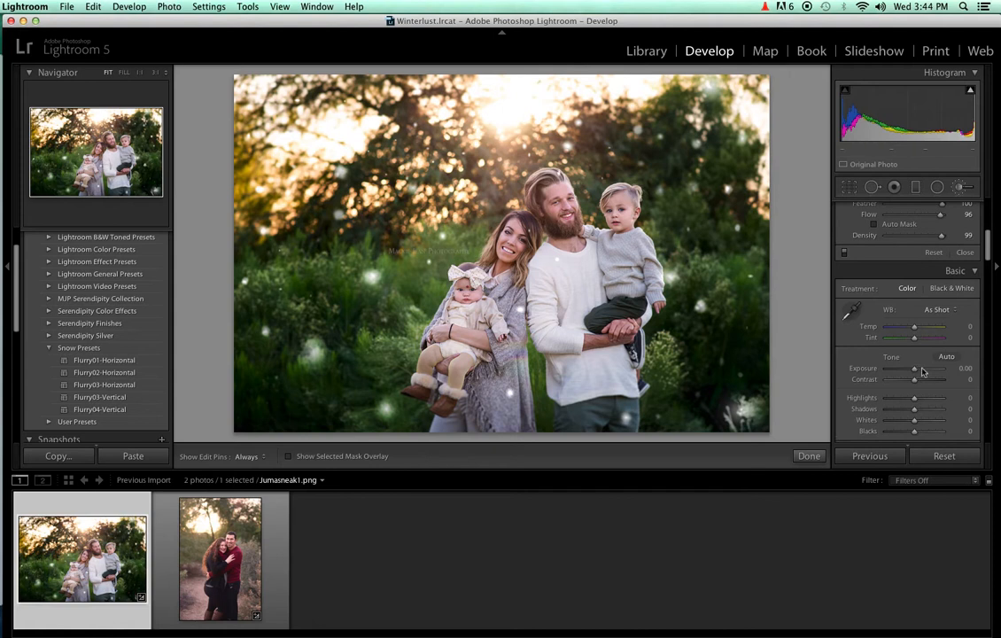
Step: Set the Adjustment Brush size to 20.2
drag(915, 368, 920, 373)
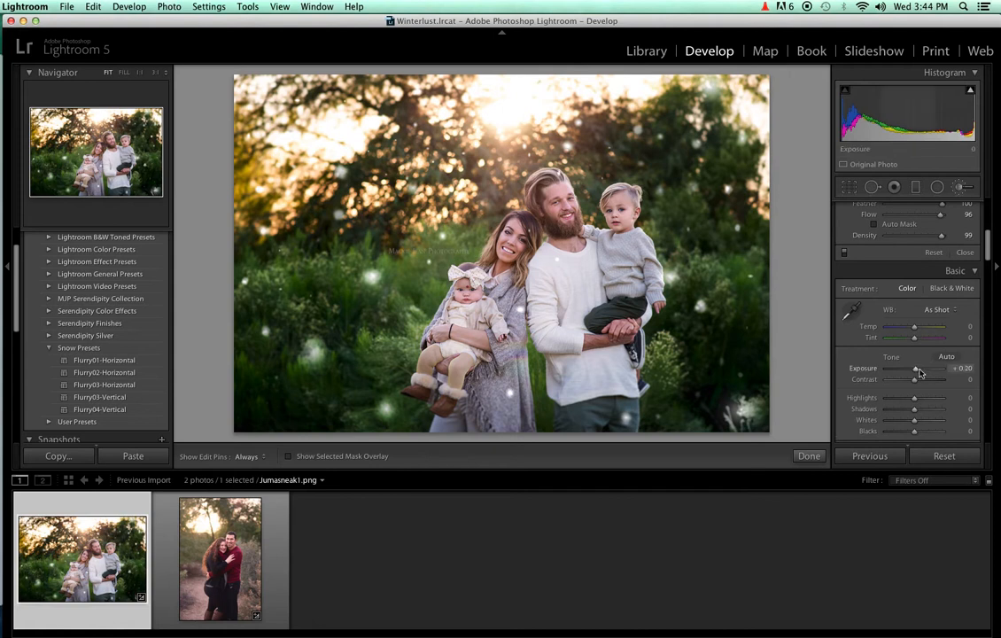
scroll(989, 239, up, 4)
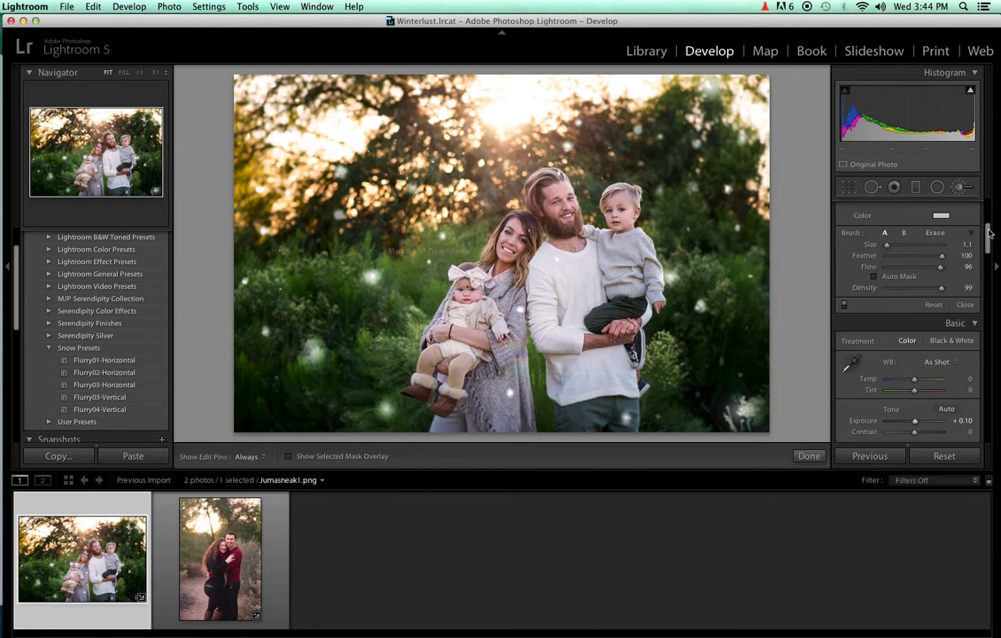
drag(909, 271, 897, 272)
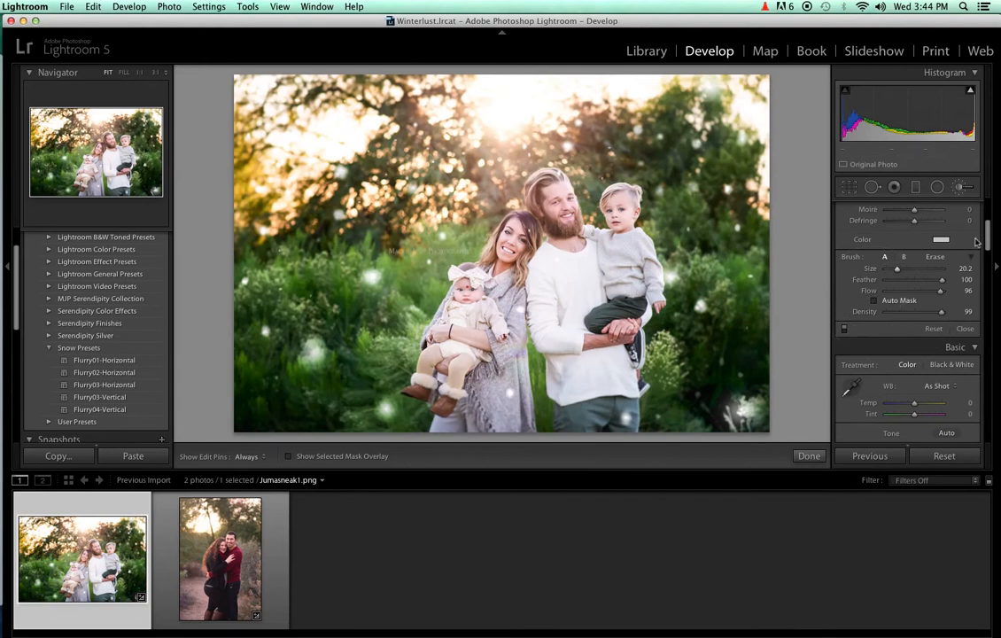
mouse_move(994, 240)
mouse_down()
mouse_move(990, 217)
mouse_move(988, 239)
mouse_up()
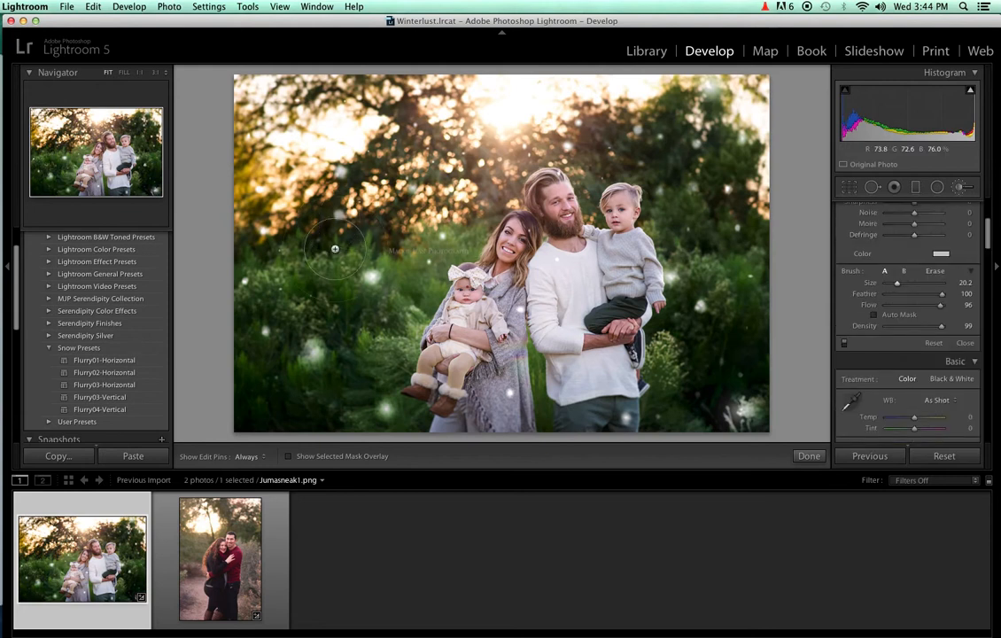
Step: Paint the DeSat effect over the green and golden background foliage around the family, toggling the edit pins to check coverage
key(h)
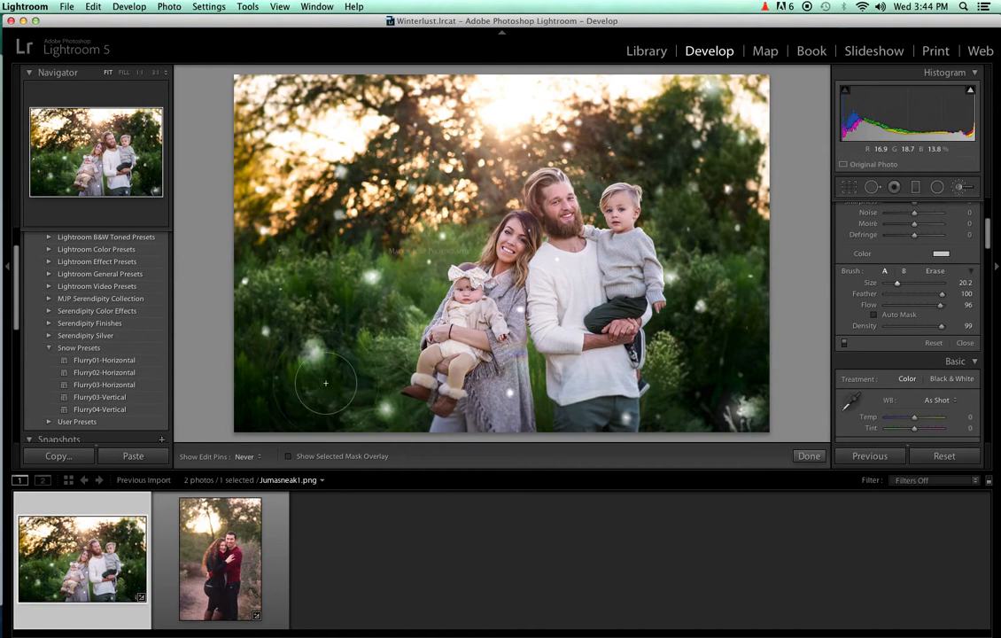
mouse_move(313, 387)
mouse_down()
mouse_move(266, 341)
mouse_move(262, 315)
mouse_move(288, 265)
mouse_up()
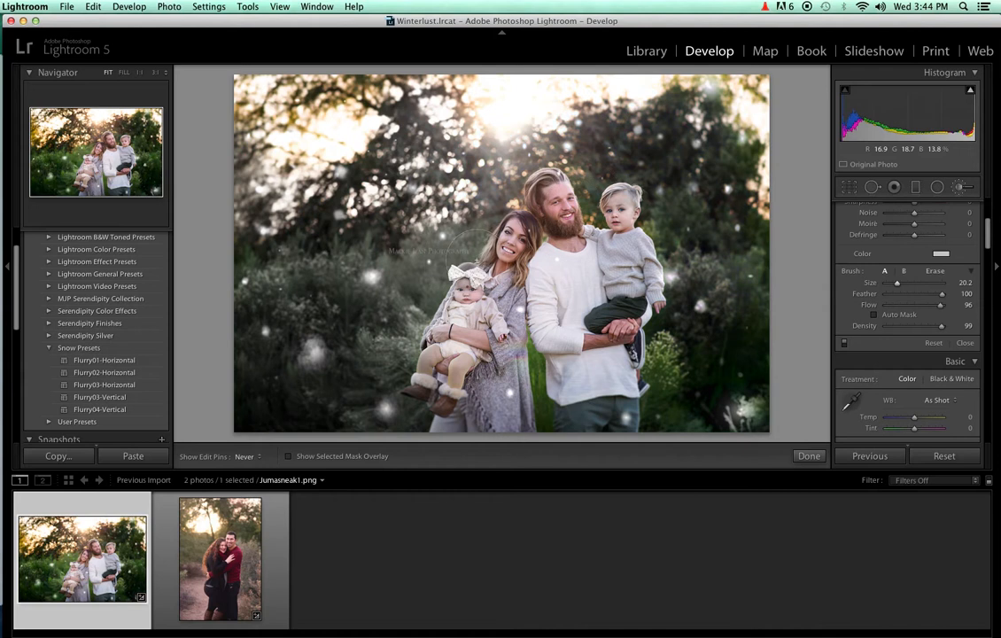
key(h)
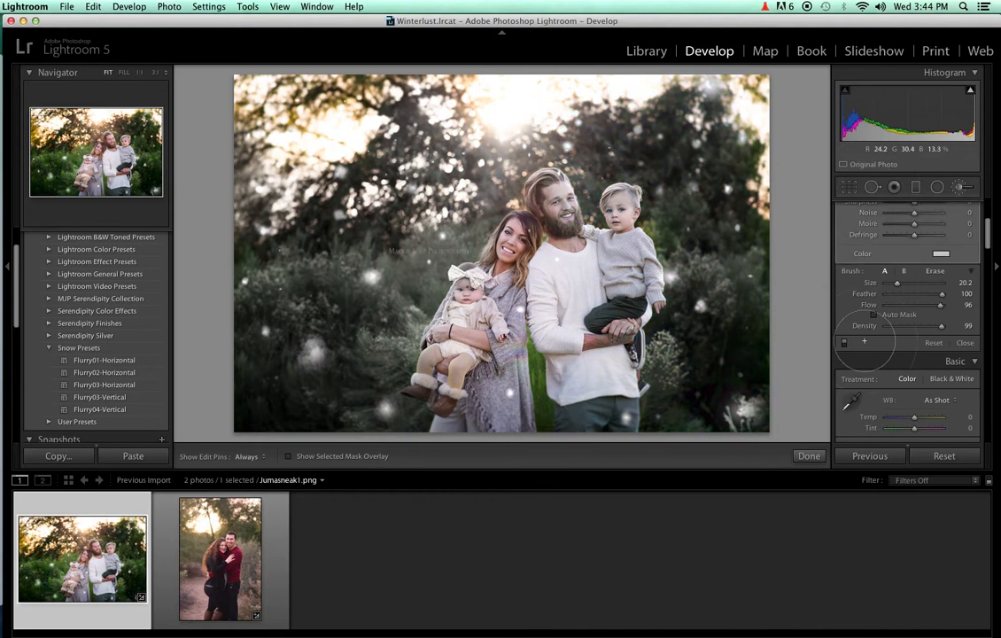
key(h)
key(h)
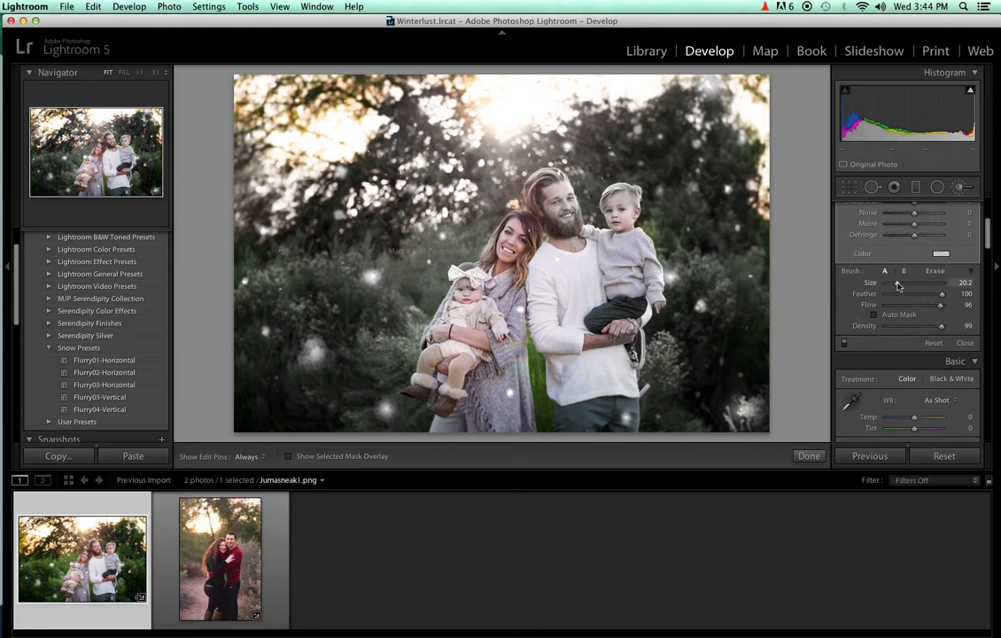
Step: Reduce the brush size to 5.4 and paint the DeSat effect over the green gap between the couple
drag(899, 288, 889, 288)
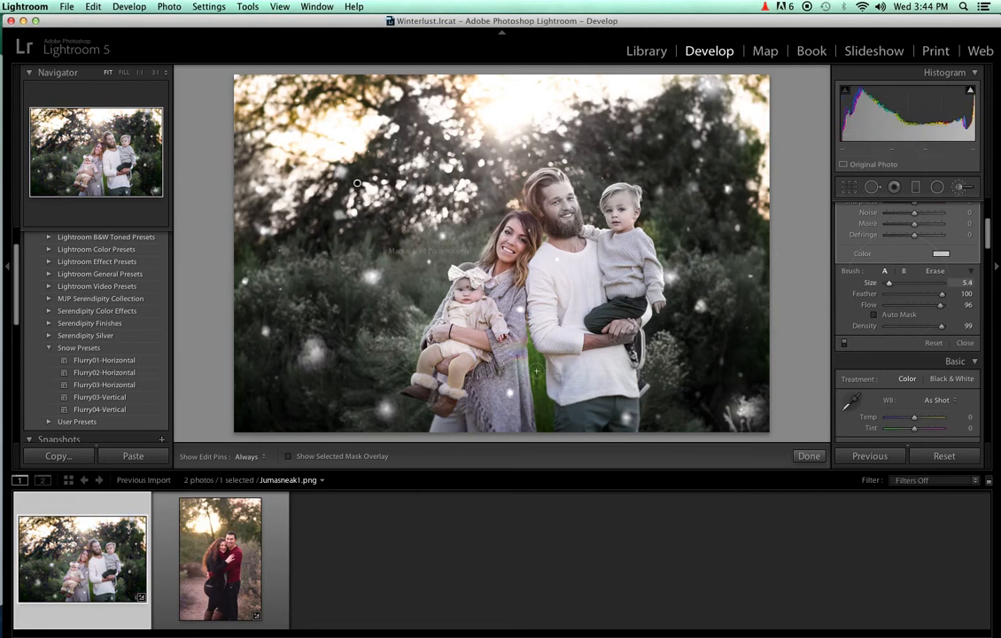
key(h)
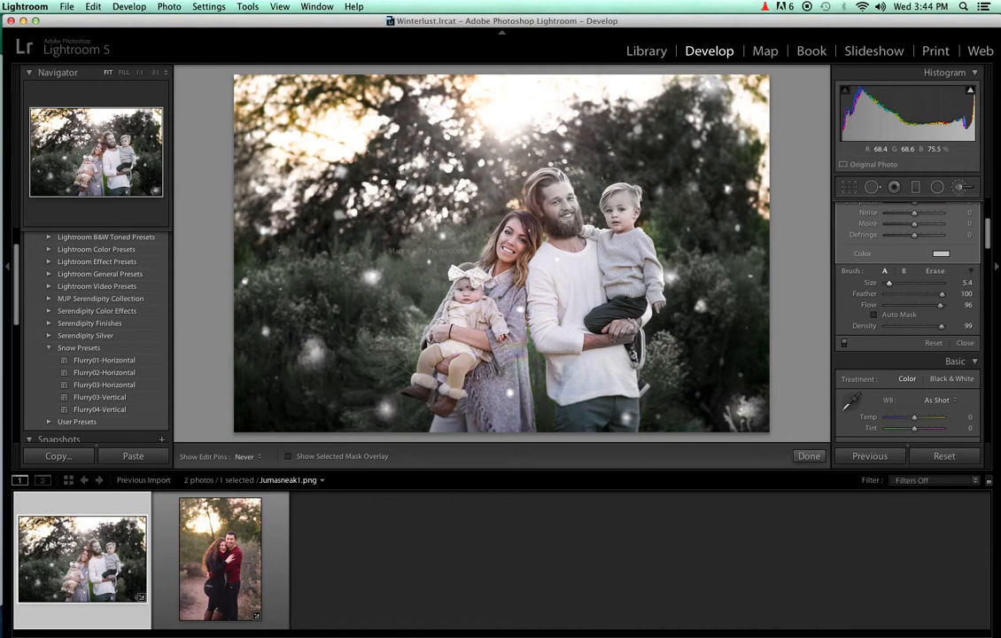
key(h)
key(h)
key(h)
key(F12)
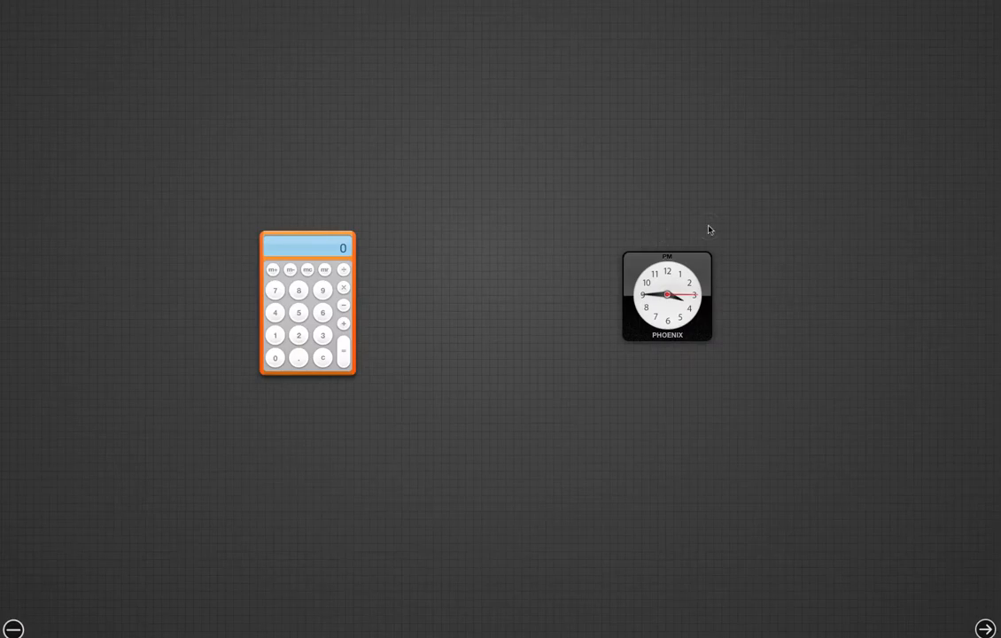
key(F12)
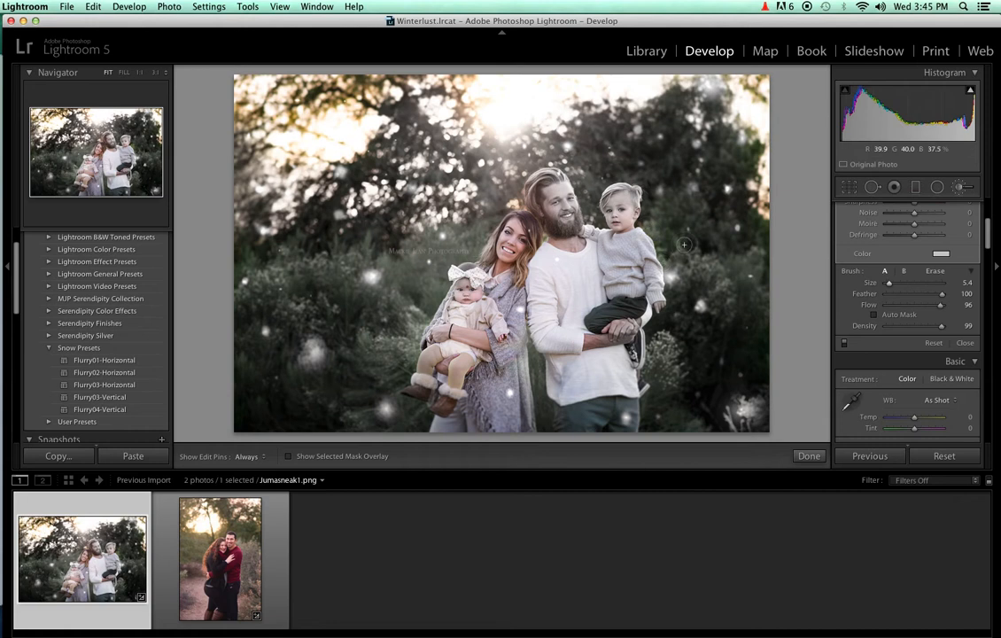
key(h)
key(h)
Step: Erase the DeSat effect from the family's skin and clothing with the eraser at size 9.6, toggling the edit pins to check
click(935, 271)
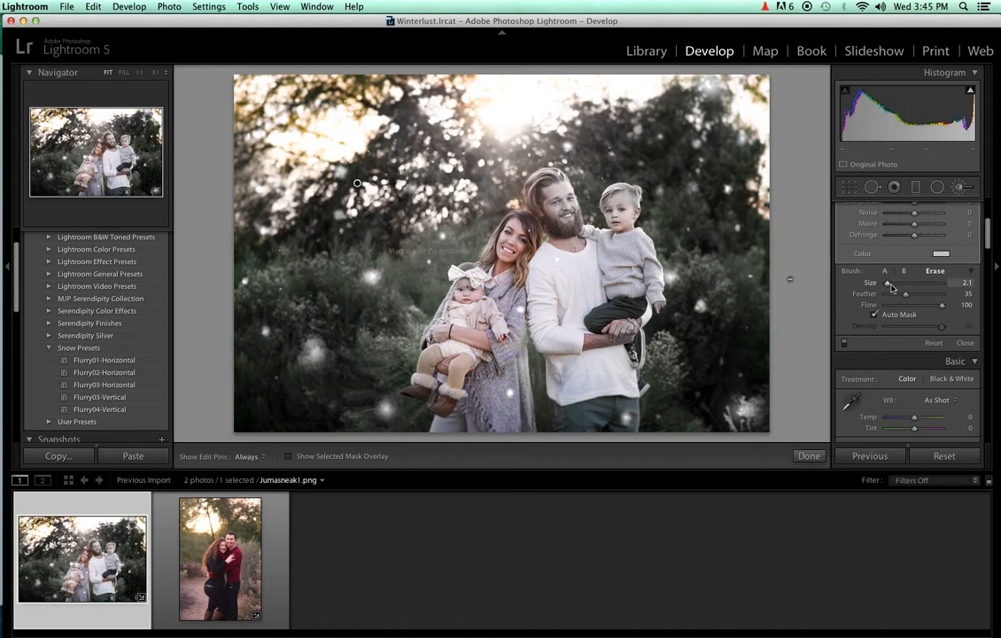
drag(887, 283, 892, 286)
key(h)
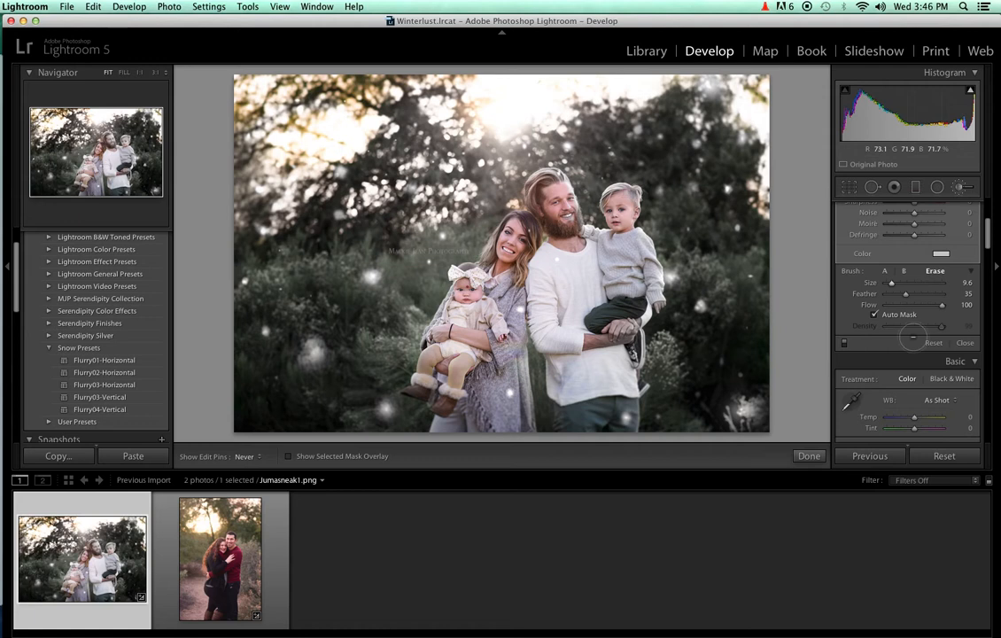
key(h)
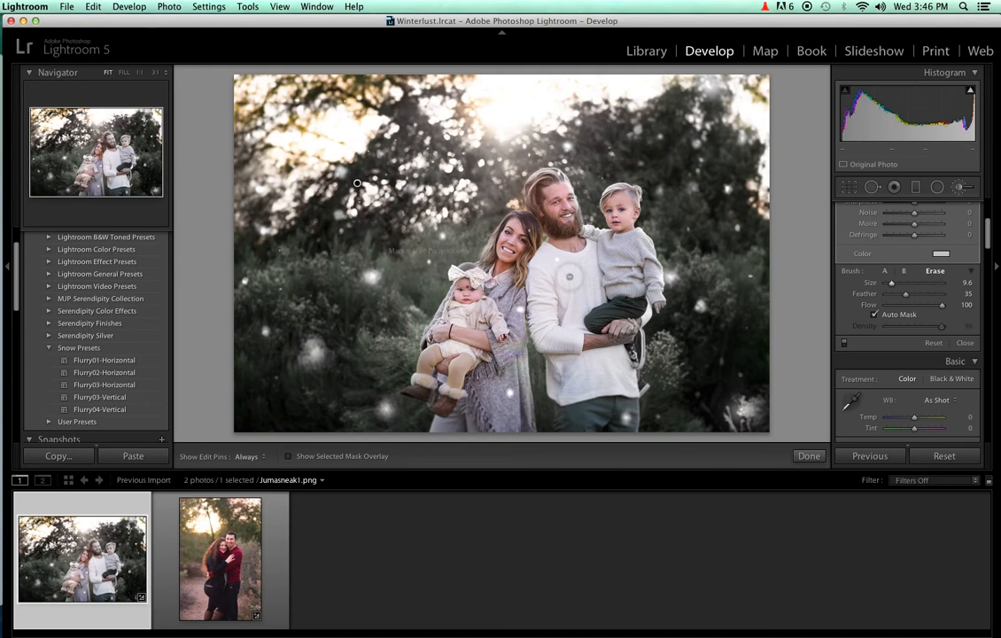
key(h)
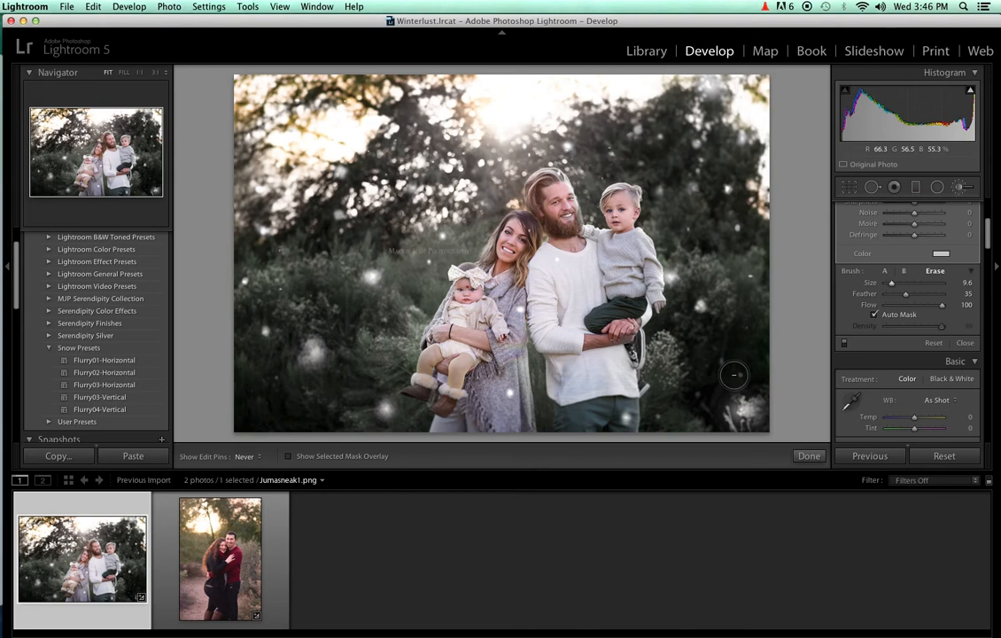
key(h)
key(h)
drag(988, 229, 988, 230)
key(h)
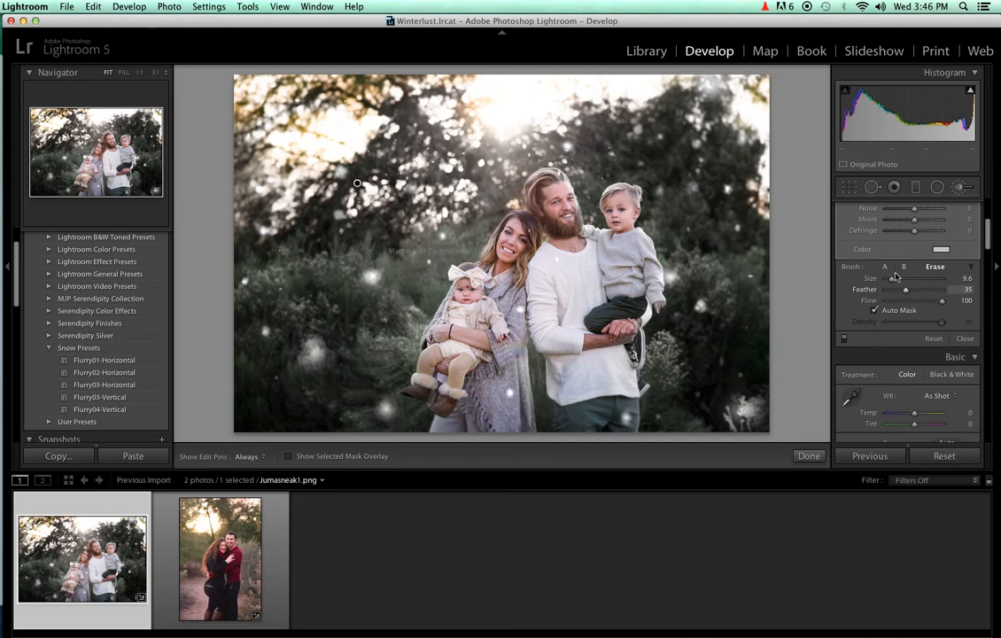
Step: Touch up the DeSat mask around the couple, using the eraser at size 4.4 and brush A at size 1.1
drag(890, 283, 887, 284)
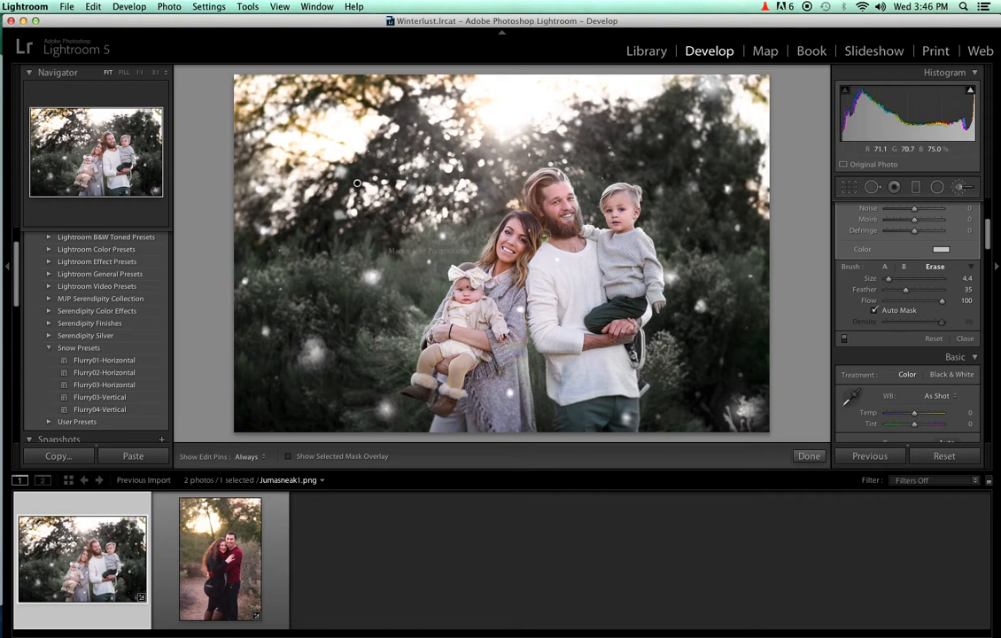
click(935, 266)
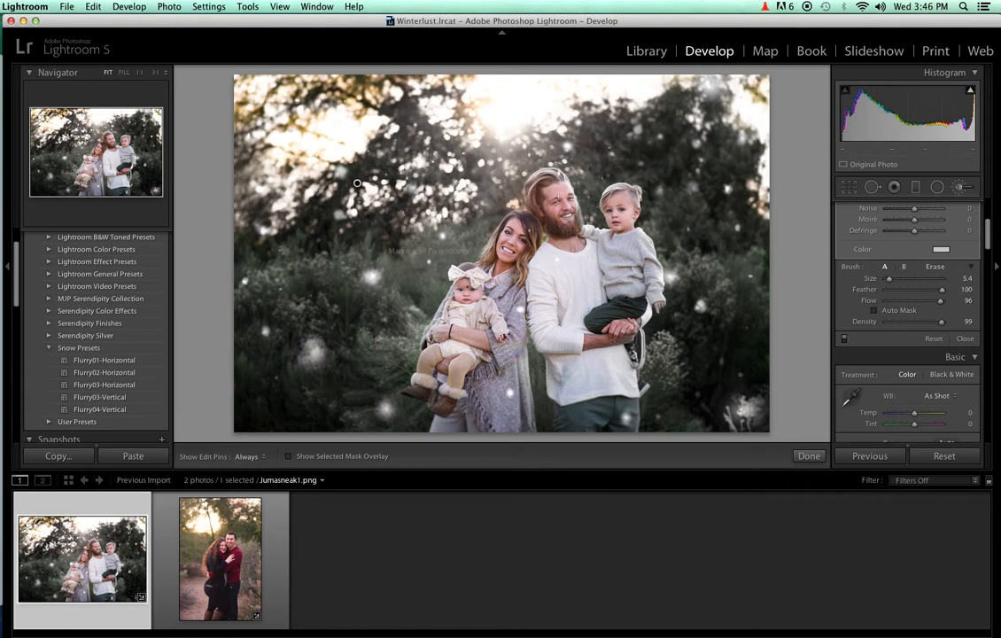
drag(895, 281, 886, 279)
key(h)
key(h)
click(934, 267)
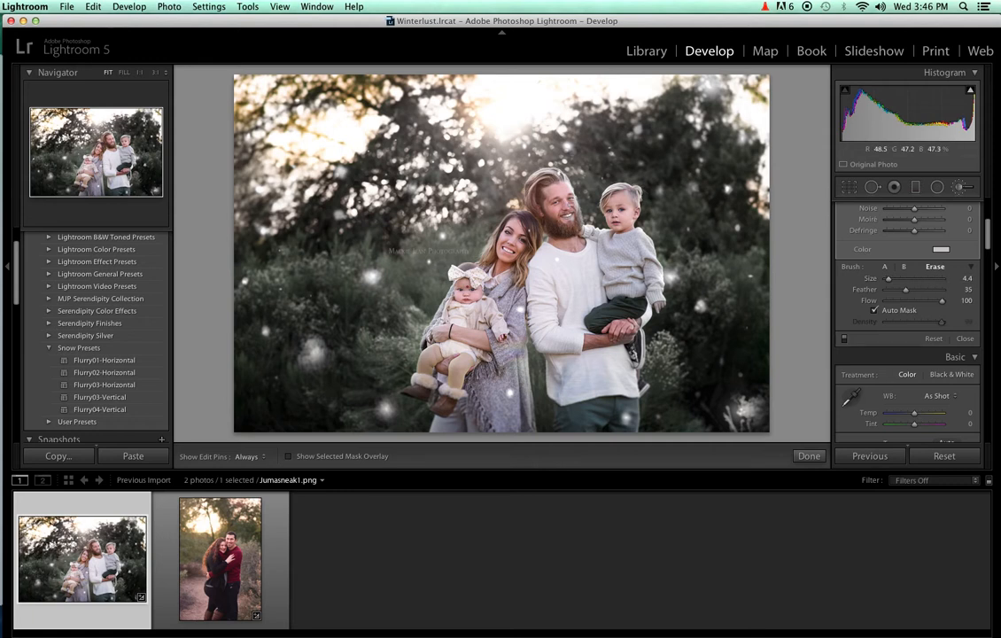
key(h)
key(h)
Step: Start a new Adjustment Brush mask with the Blue Ice effect, brush size 26.6 and flow 60
scroll(993, 206, up, 3)
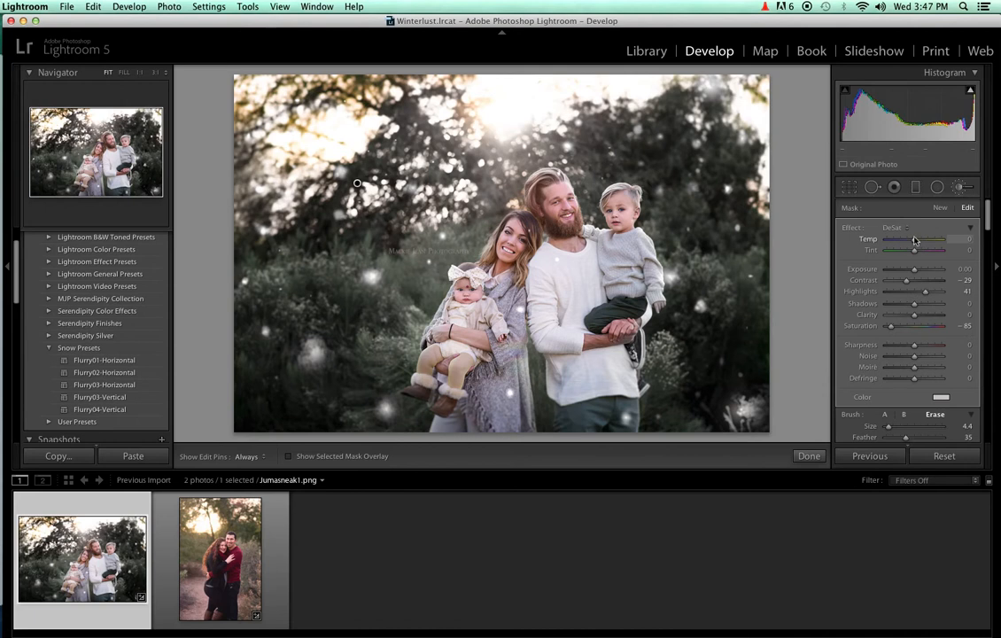
click(959, 188)
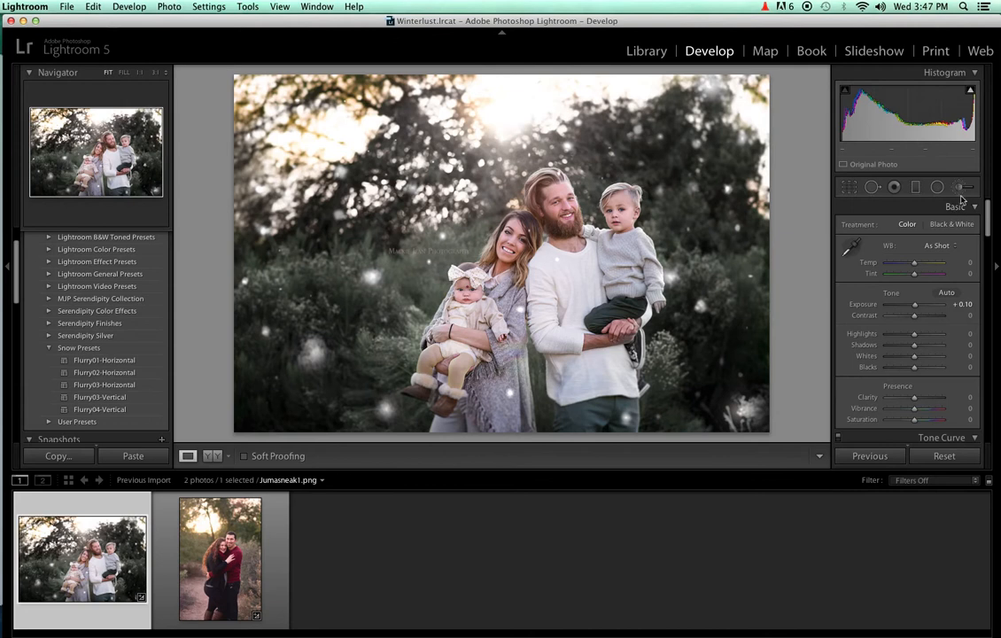
click(963, 189)
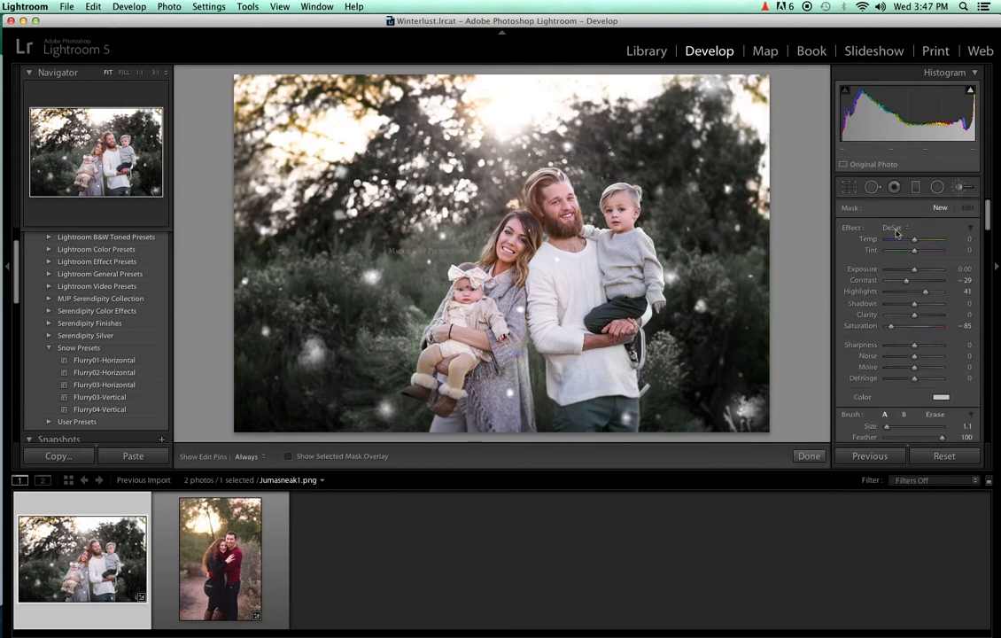
click(895, 229)
click(895, 218)
mouse_move(886, 426)
mouse_down()
mouse_move(910, 430)
mouse_move(901, 429)
mouse_up()
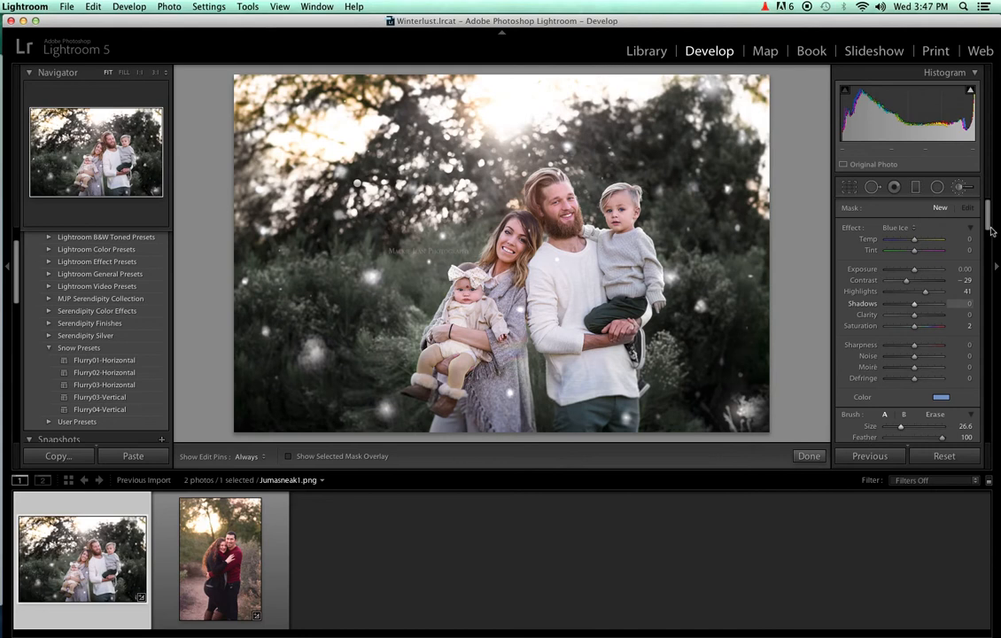
scroll(986, 271, down, 5)
scroll(986, 270, down, 2)
scroll(974, 257, up, 4)
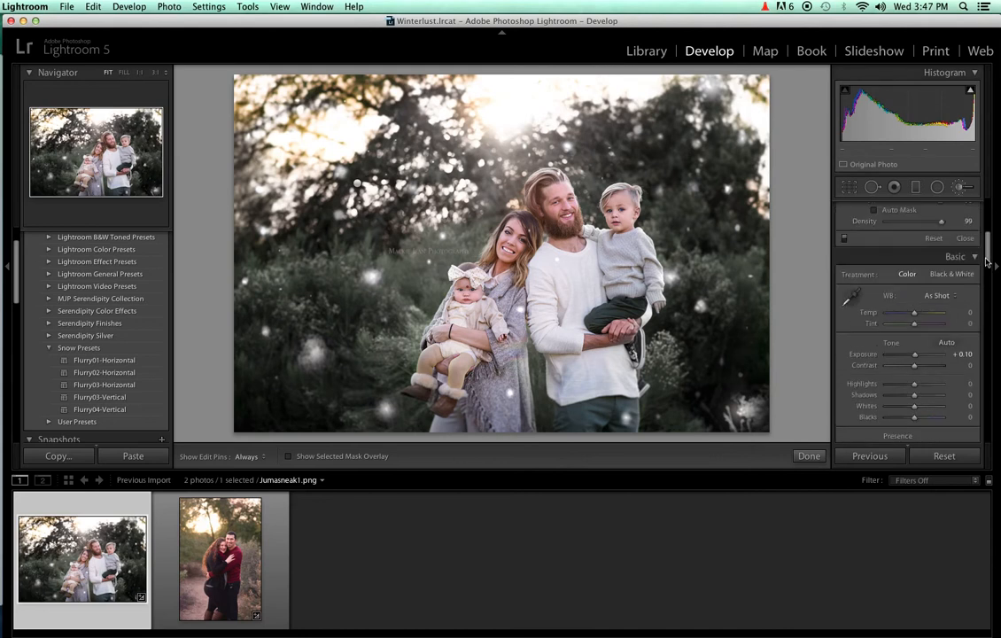
drag(941, 262, 919, 262)
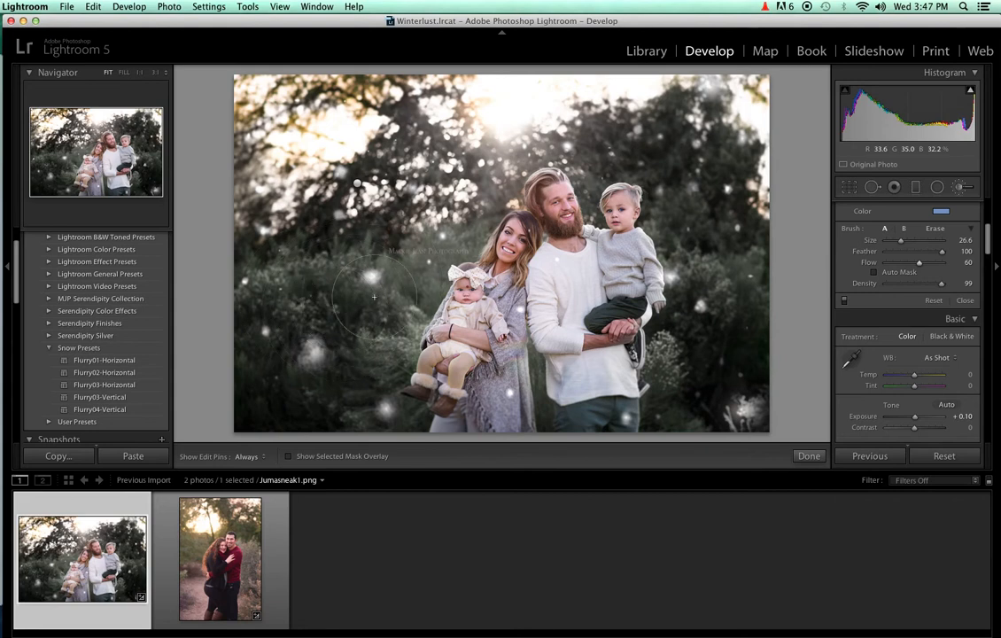
Step: Paint the Blue Ice effect over the background trees and bushes around the family with the edit pins hidden
key(h)
mouse_move(376, 280)
mouse_down()
mouse_move(403, 186)
mouse_move(335, 213)
mouse_move(431, 151)
mouse_up()
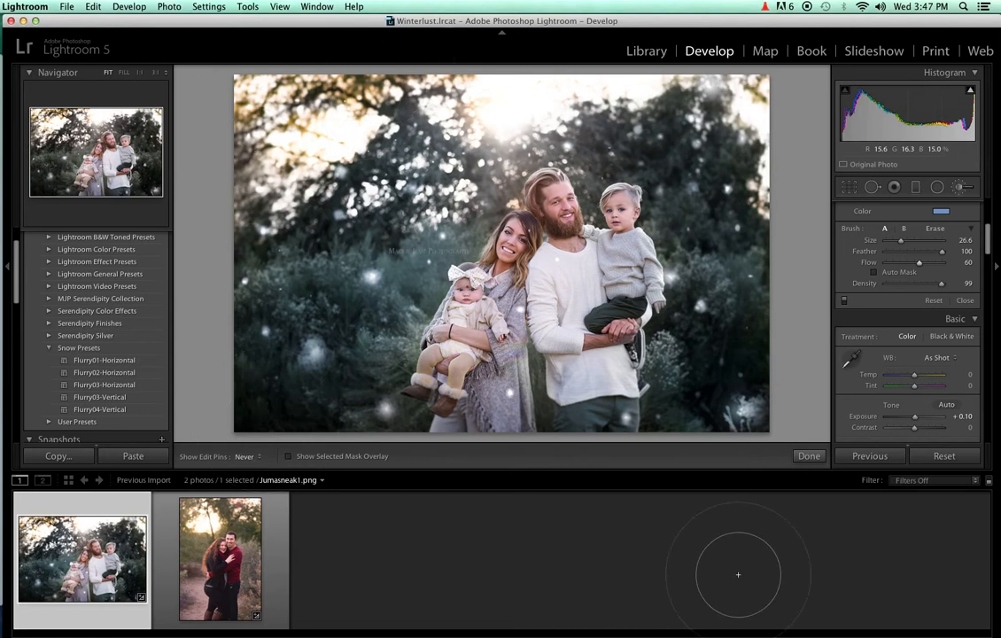
key(h)
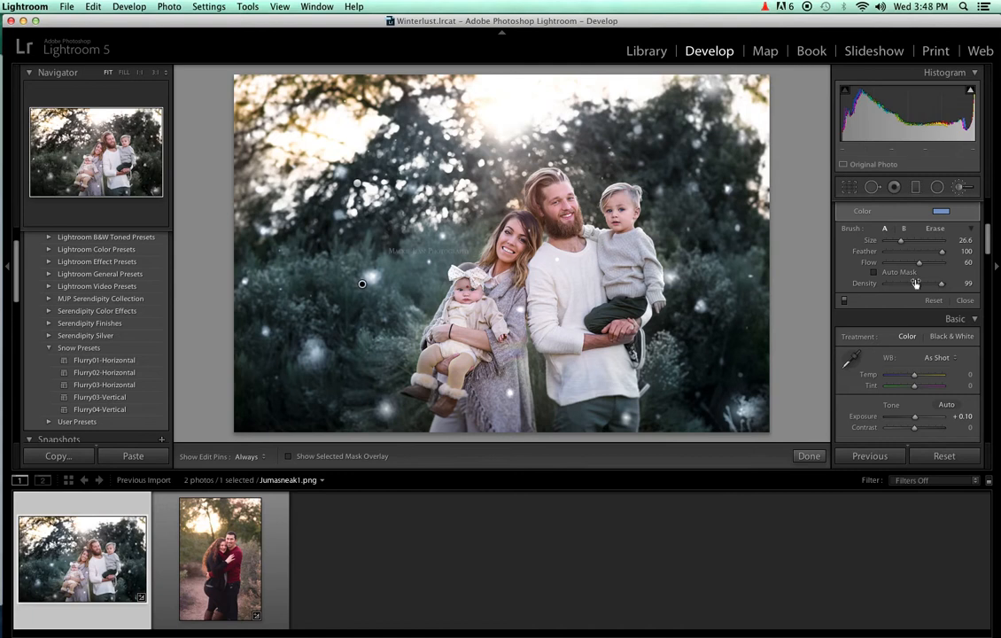
Step: Set the Blue Ice brush color to hue 218 and saturation 39%
click(942, 213)
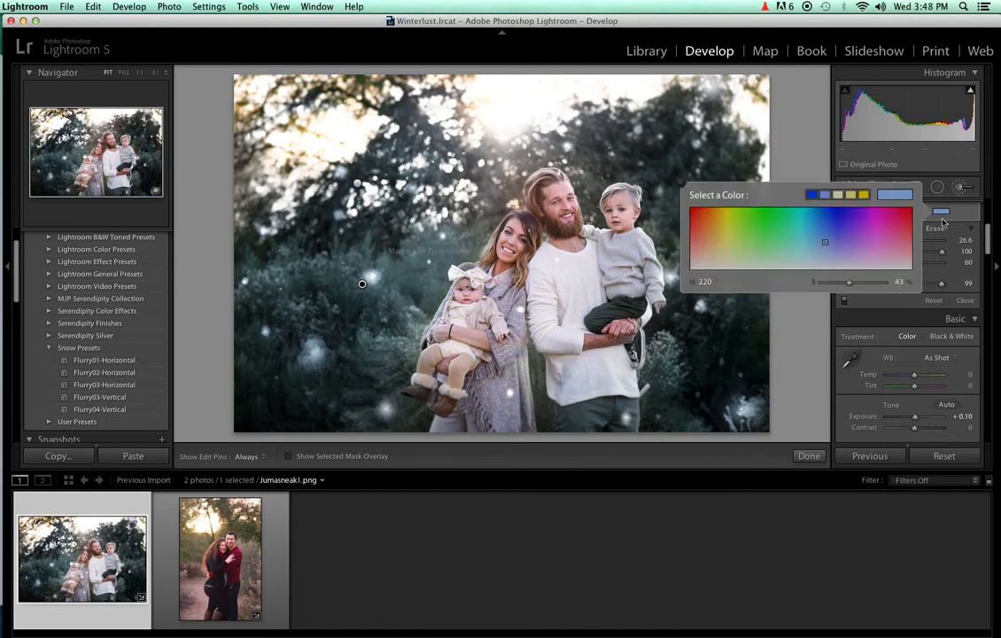
click(824, 240)
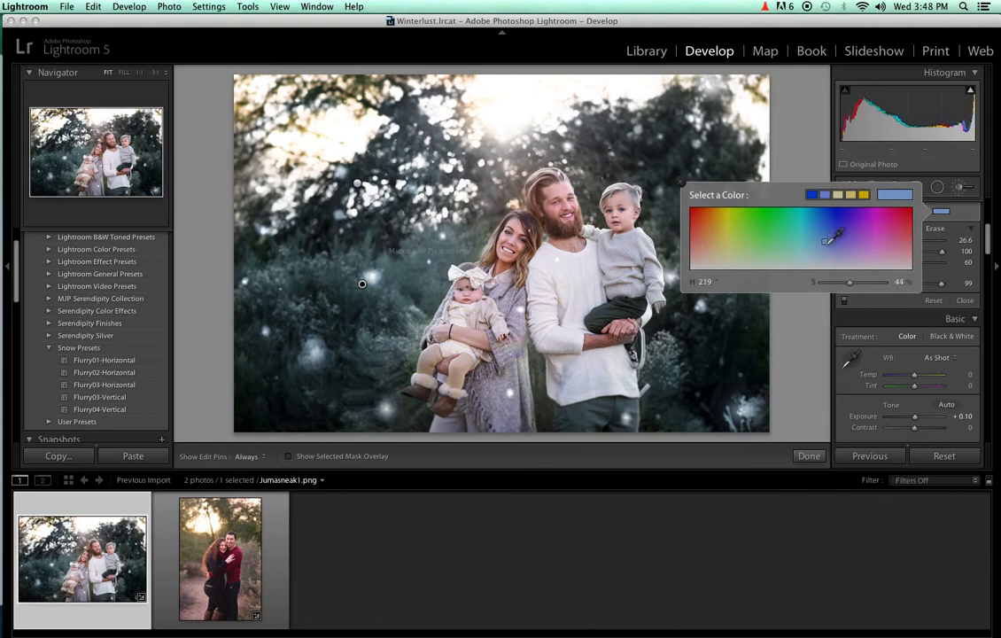
drag(825, 240, 824, 245)
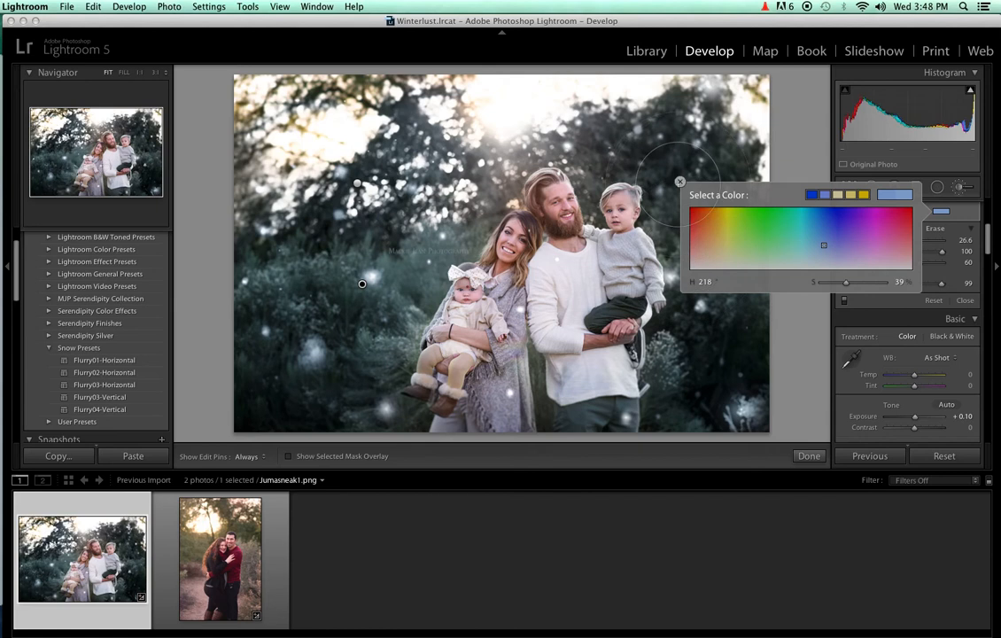
click(679, 182)
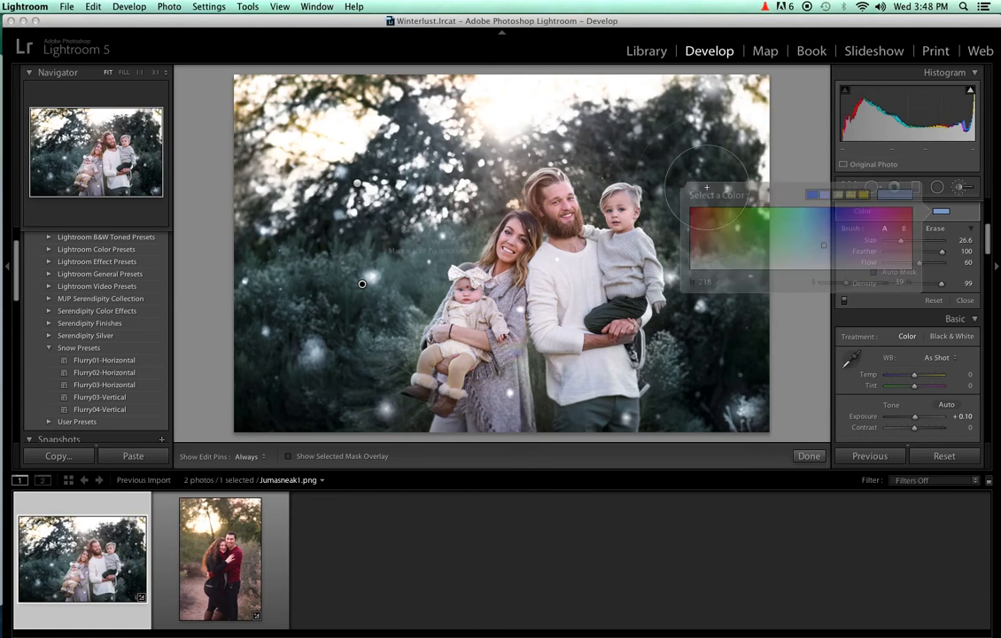
Step: Erase the blue tint from the family with the size 4.4 eraser and close the Adjustment Brush
click(932, 229)
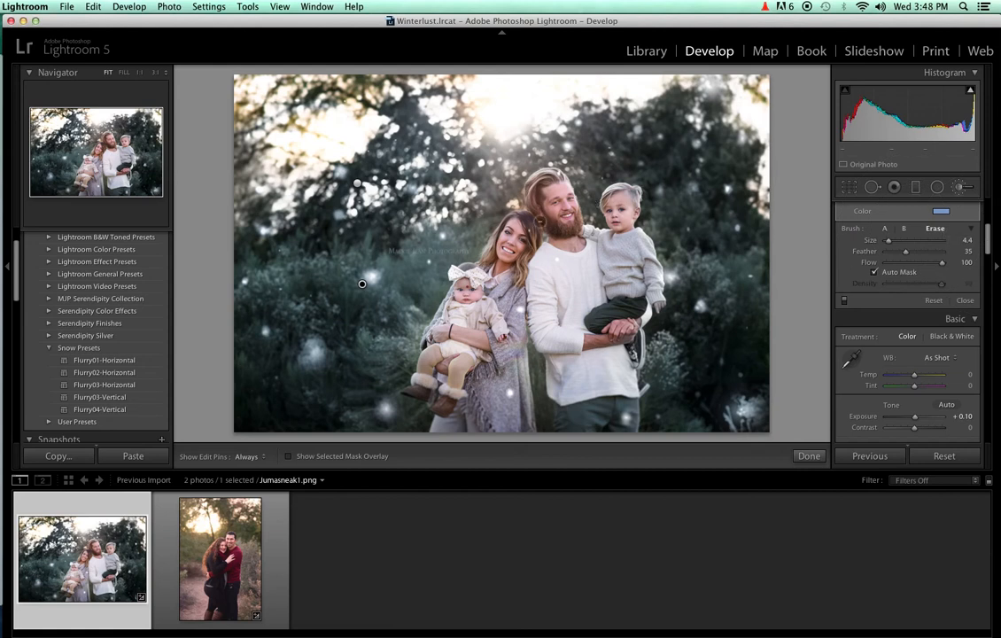
key(h)
click(960, 188)
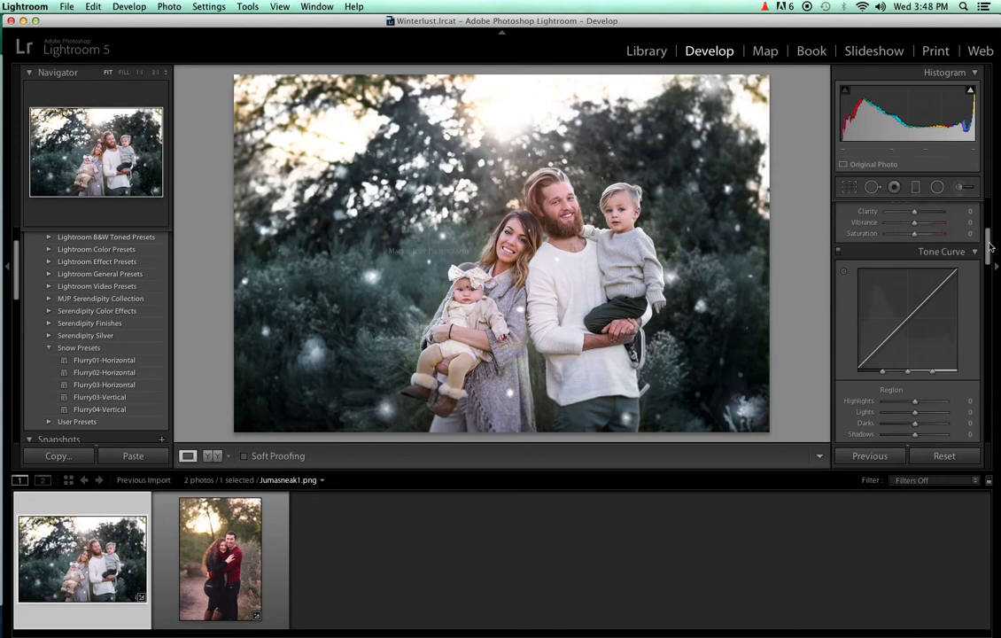
Step: Cool the whole family photo by setting its white balance temperature to -10
drag(990, 246, 989, 215)
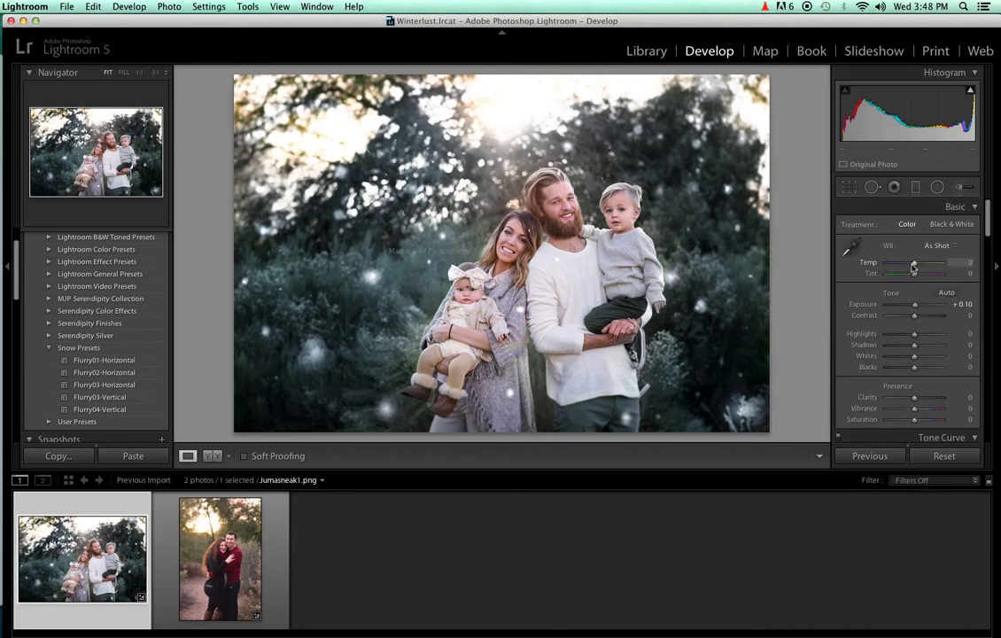
drag(914, 267, 912, 267)
drag(910, 264, 910, 263)
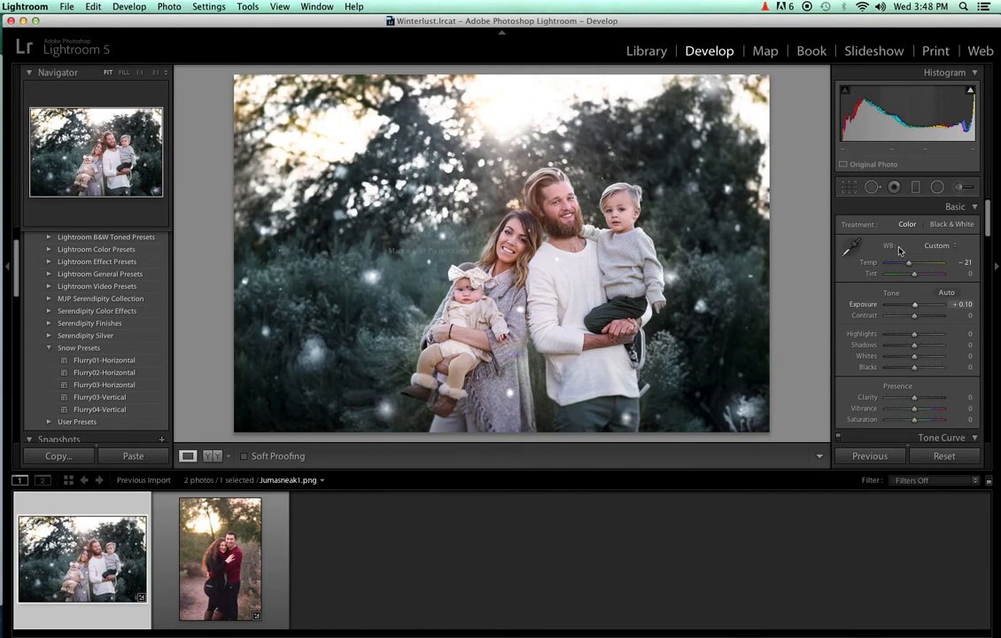
drag(986, 218, 984, 297)
drag(916, 306, 916, 311)
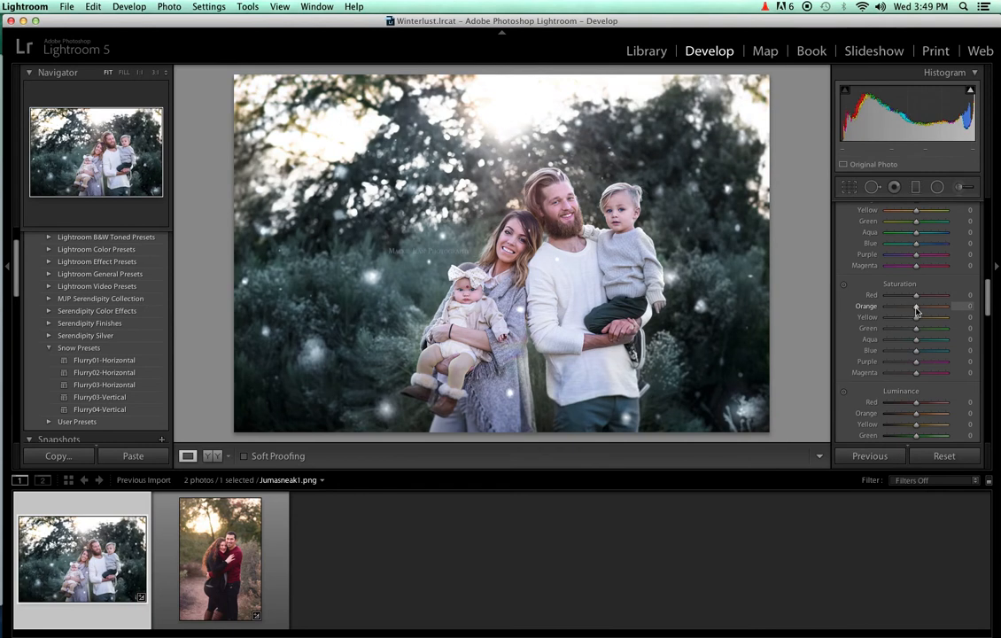
drag(987, 288, 992, 193)
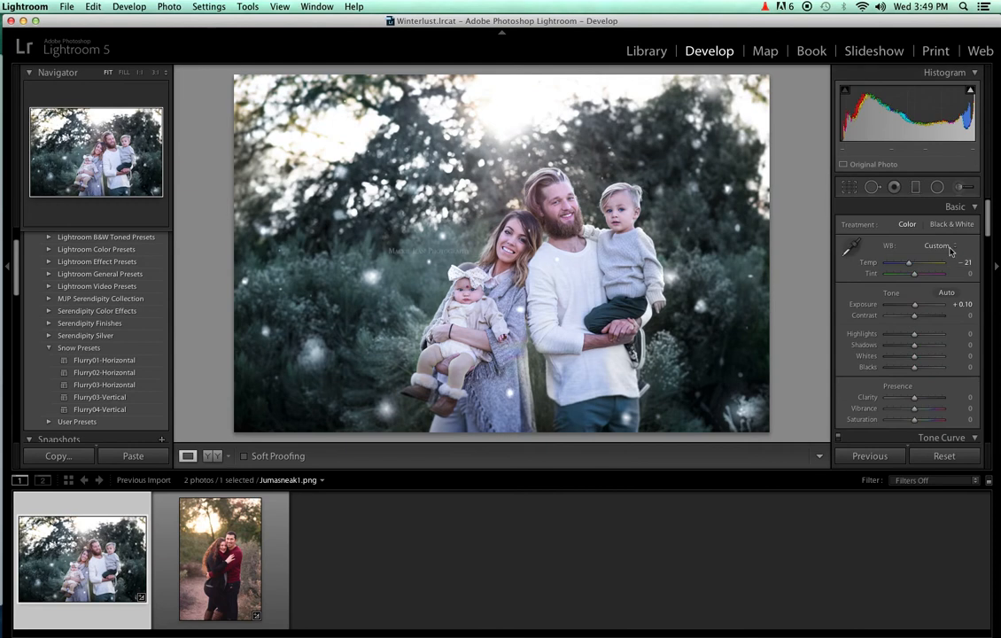
drag(910, 269, 916, 259)
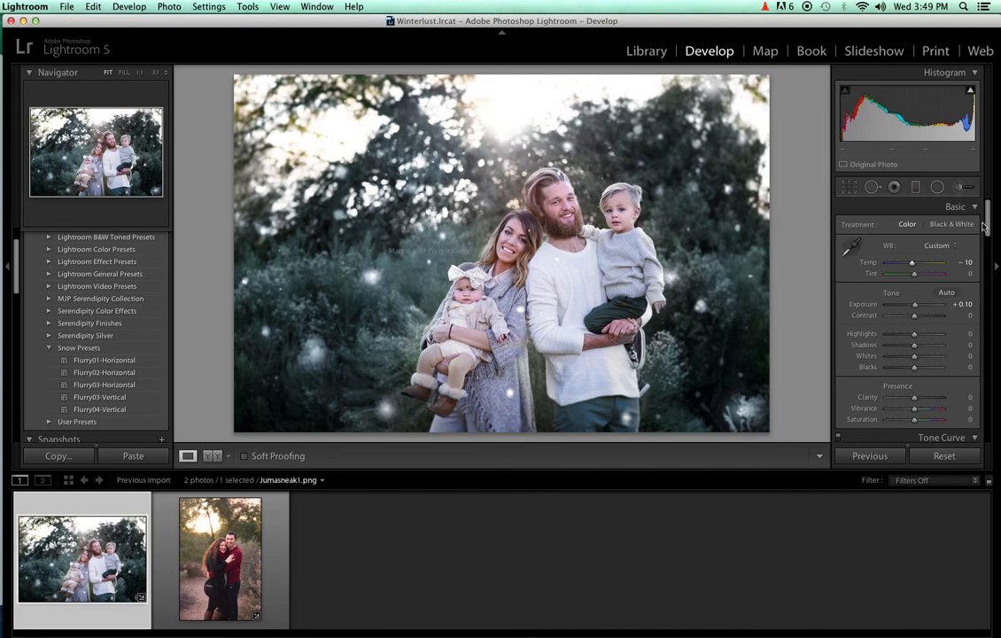
Step: Open the vertical photo of the couple and apply the Flurry03-Vertical snow preset
click(228, 551)
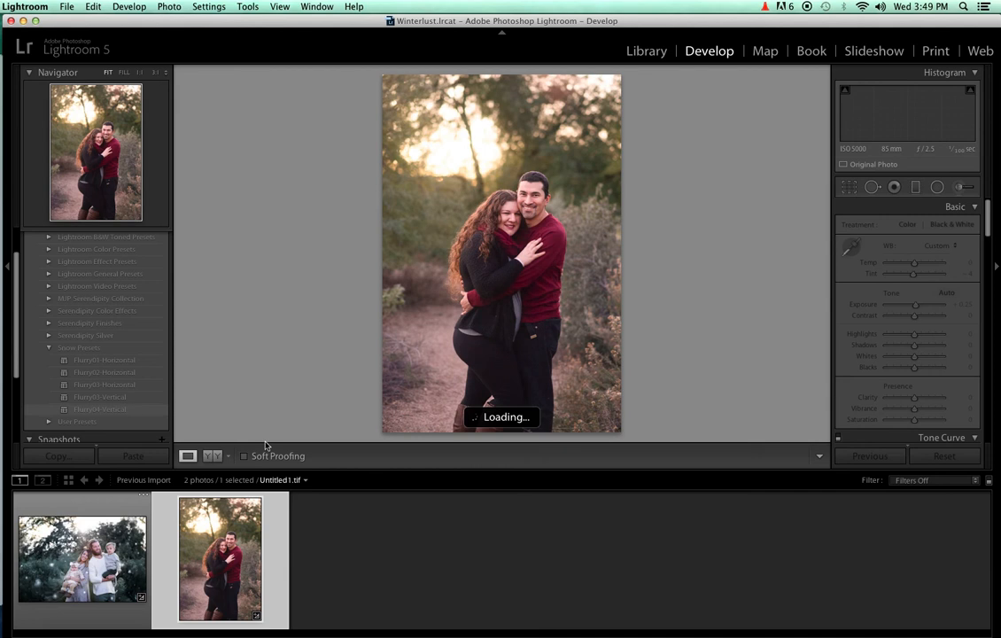
click(106, 398)
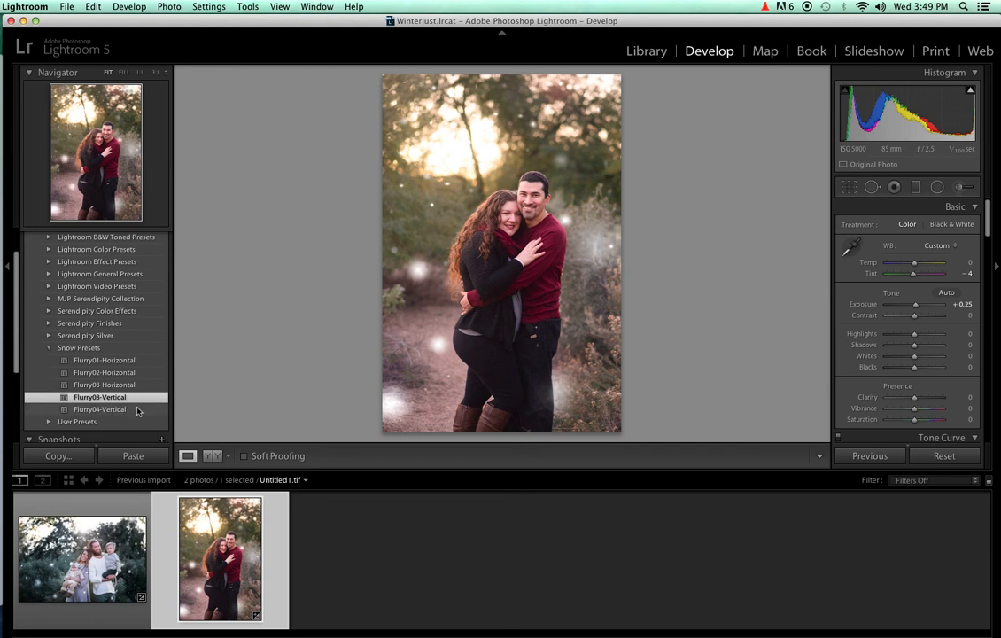
Step: Try the Flurry04-Vertical snow preset on the couple's photo and undo back to Flurry03-Vertical
click(138, 410)
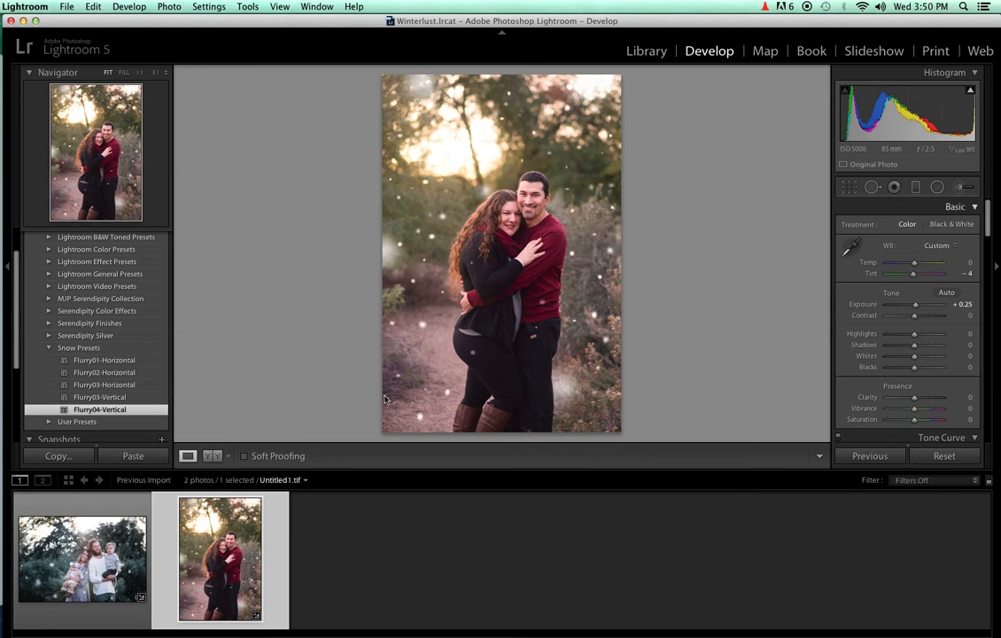
click(124, 398)
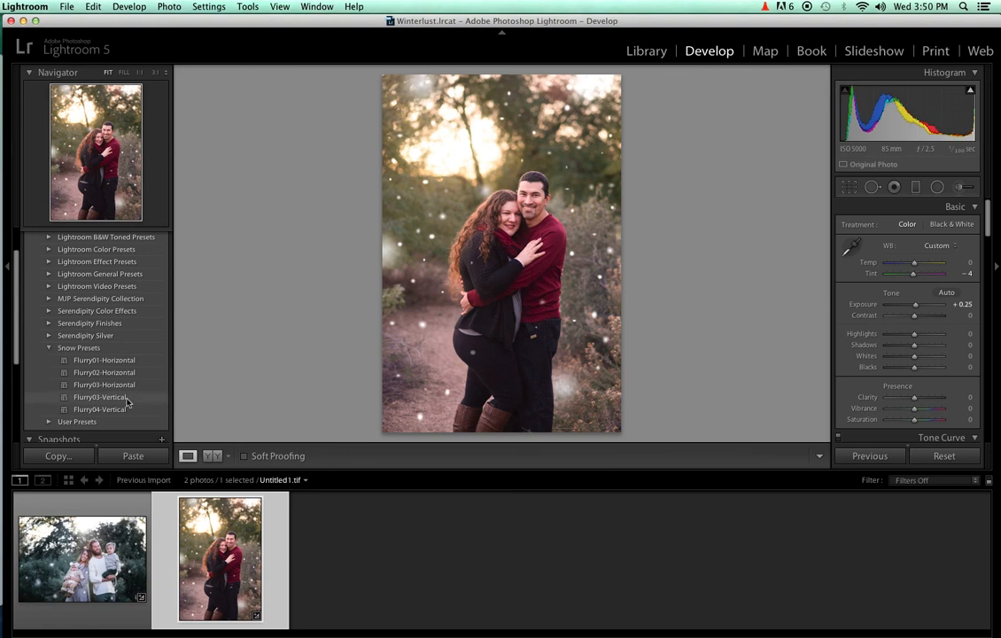
key(super+z)
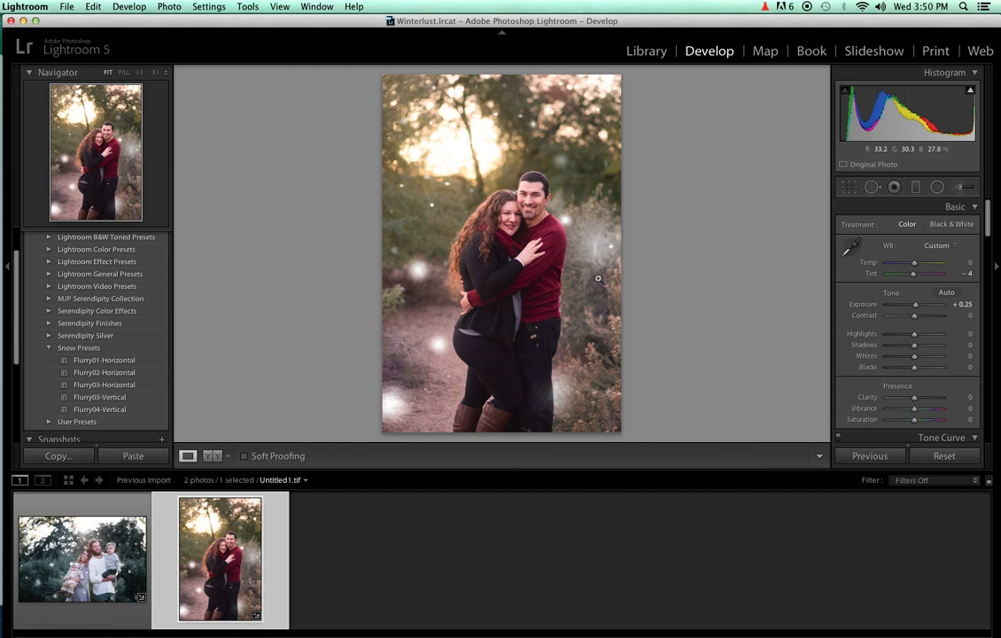
click(581, 383)
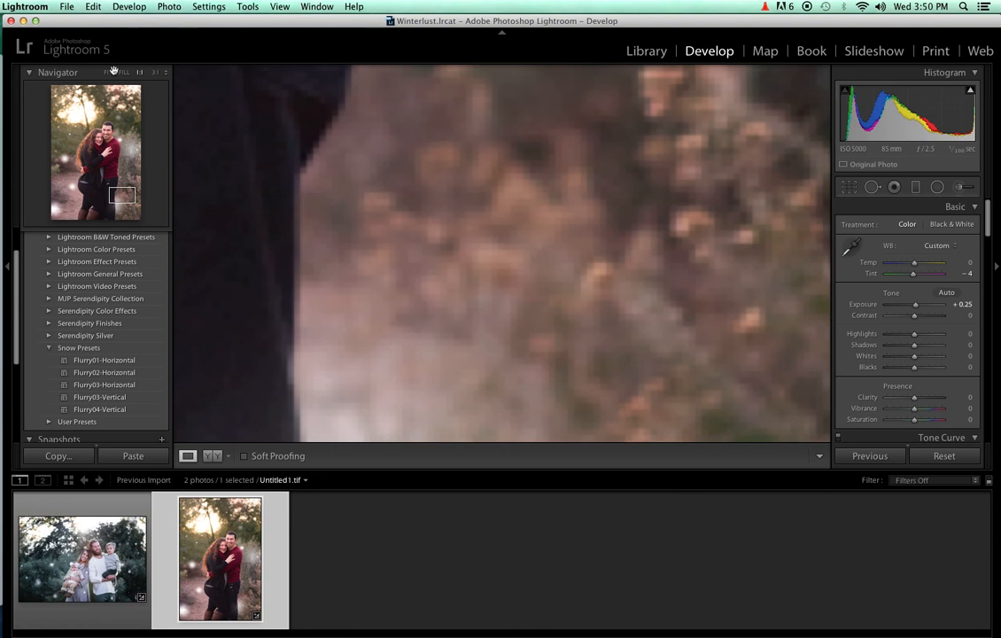
click(113, 72)
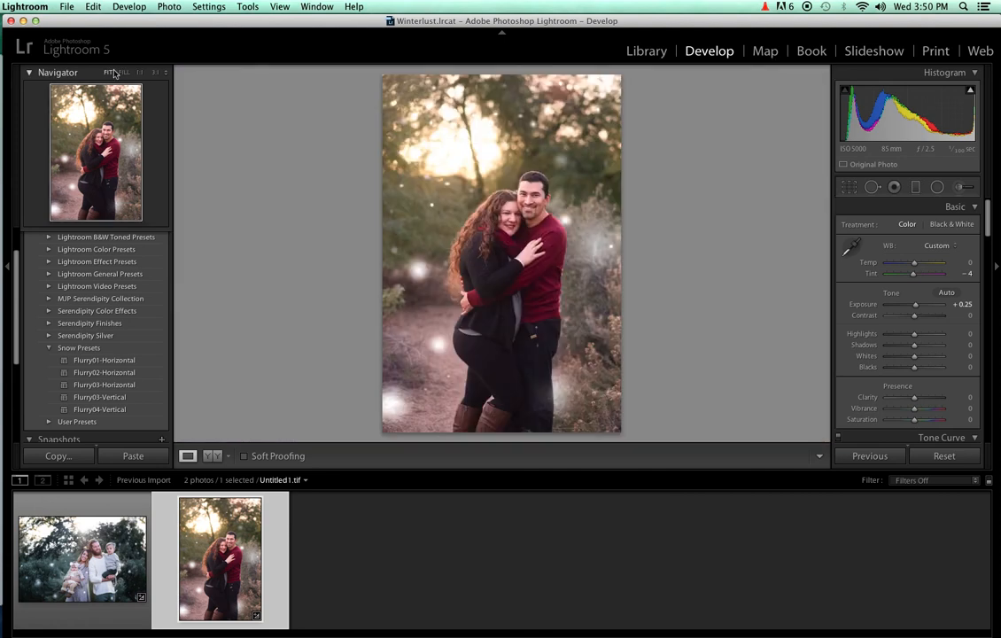